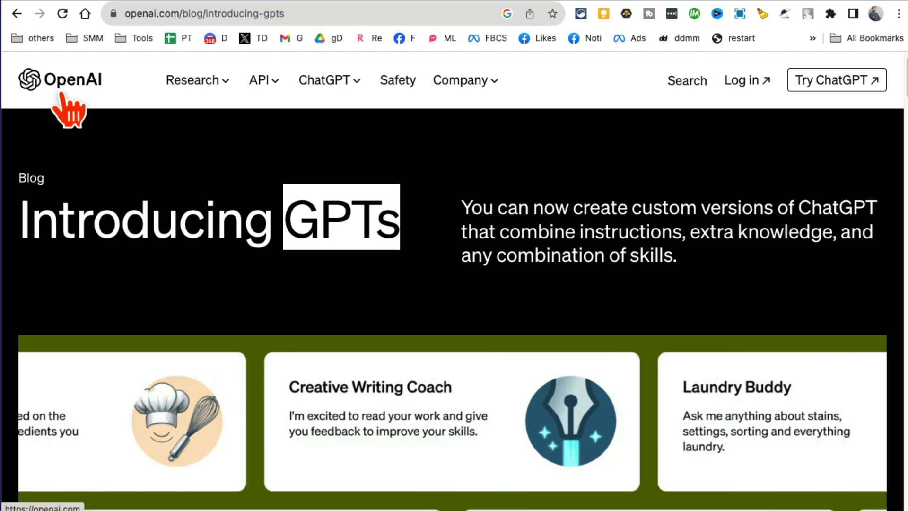
Step: Examine the Introducing GPTs announcement, including its summary about custom ChatGPT versions and the example GPT cards
click(596, 203)
drag(582, 201, 837, 207)
double_click(837, 206)
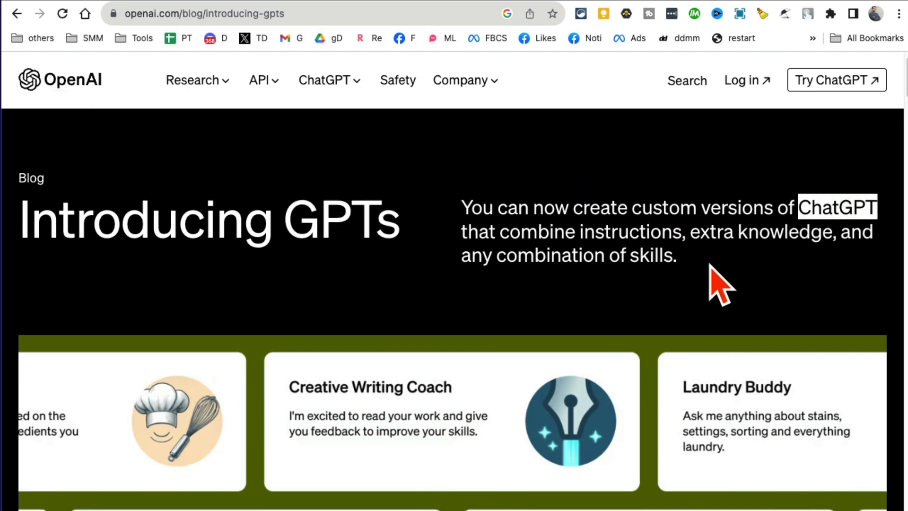
scroll(715, 284, down, 8)
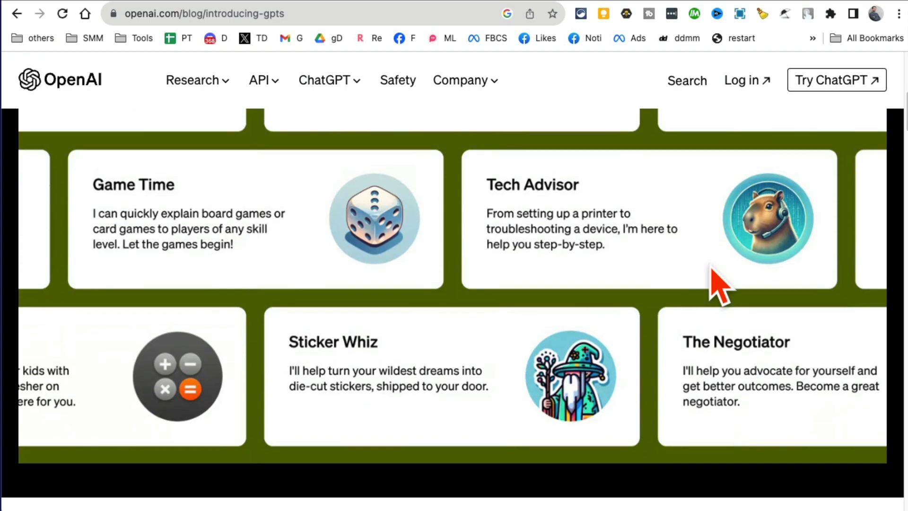
scroll(713, 283, up, 8)
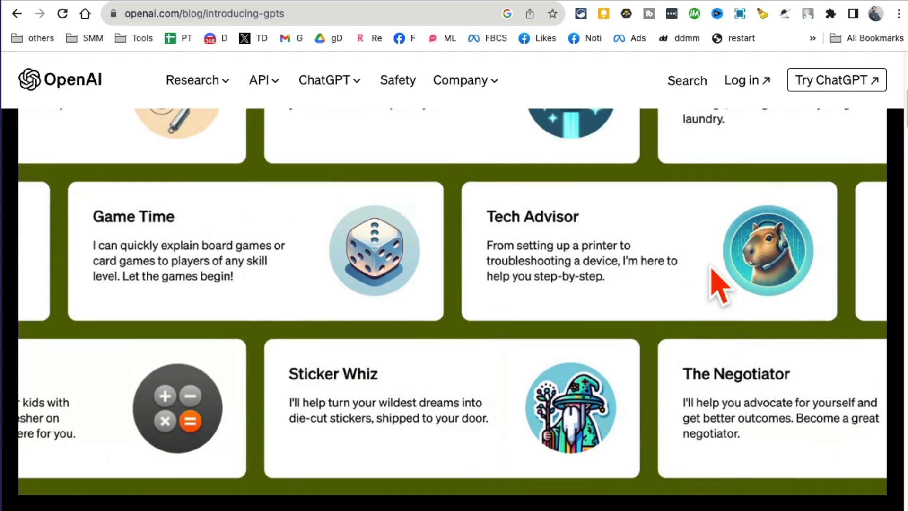
scroll(615, 289, down, 6)
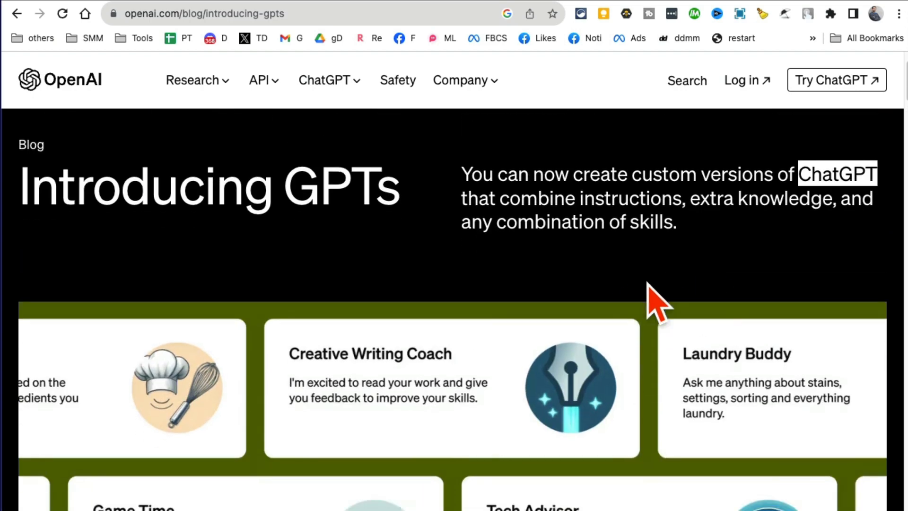
scroll(600, 357, up, 6)
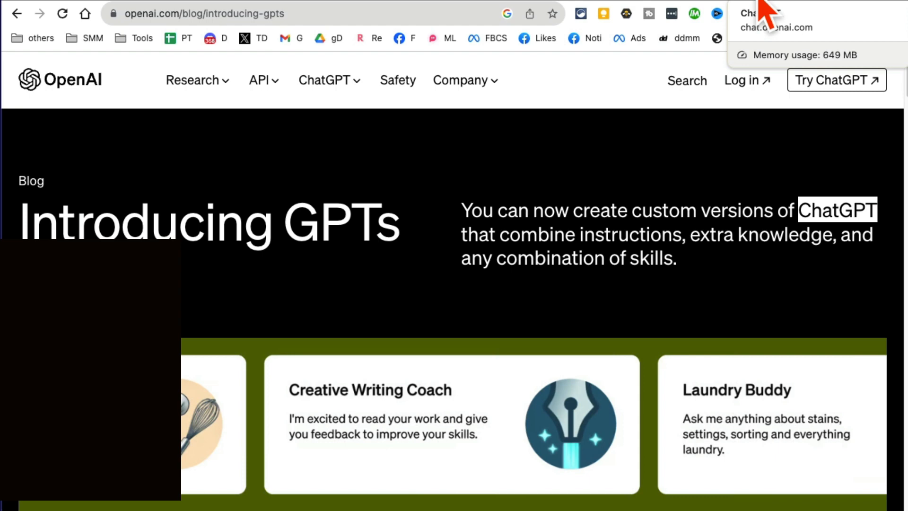
Step: Switch to ChatGPT and open the Explore page of GPTs
click(759, 2)
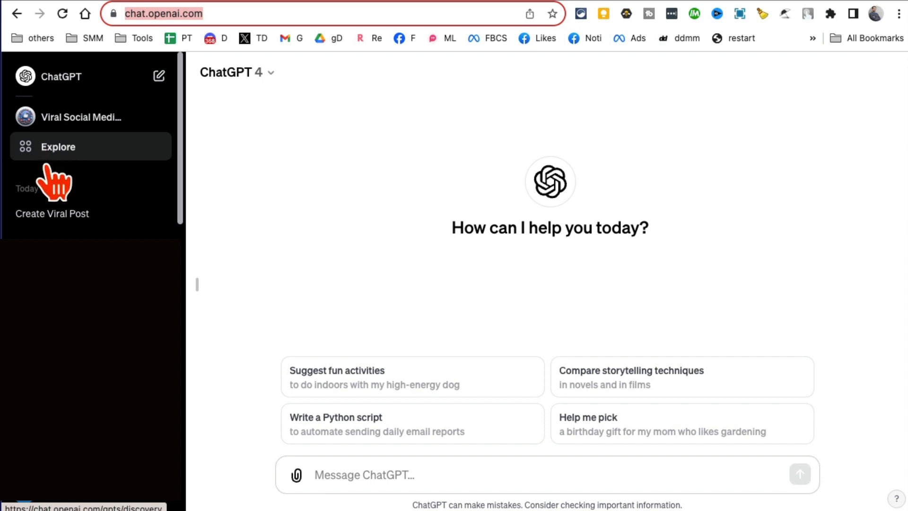
click(58, 148)
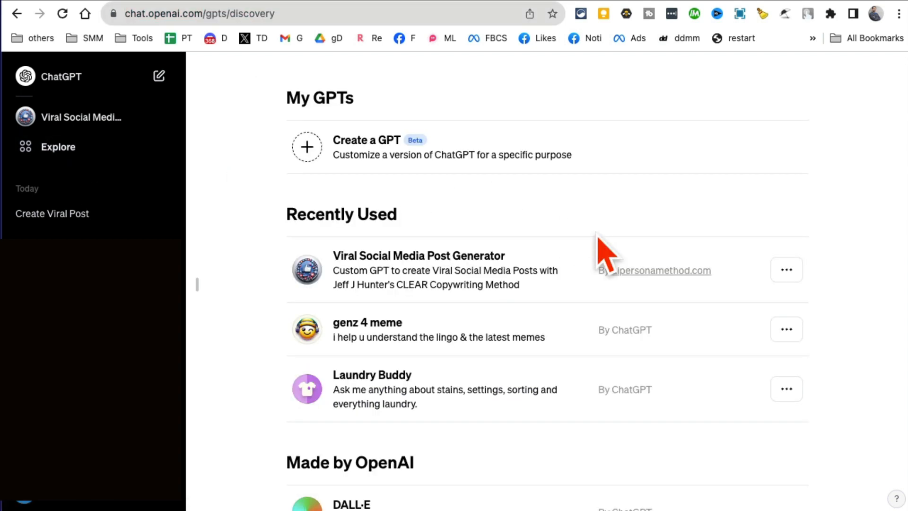
Step: Examine the My GPTs, Recently Used and Made by OpenAI sections of the GPT listing
drag(296, 104, 417, 112)
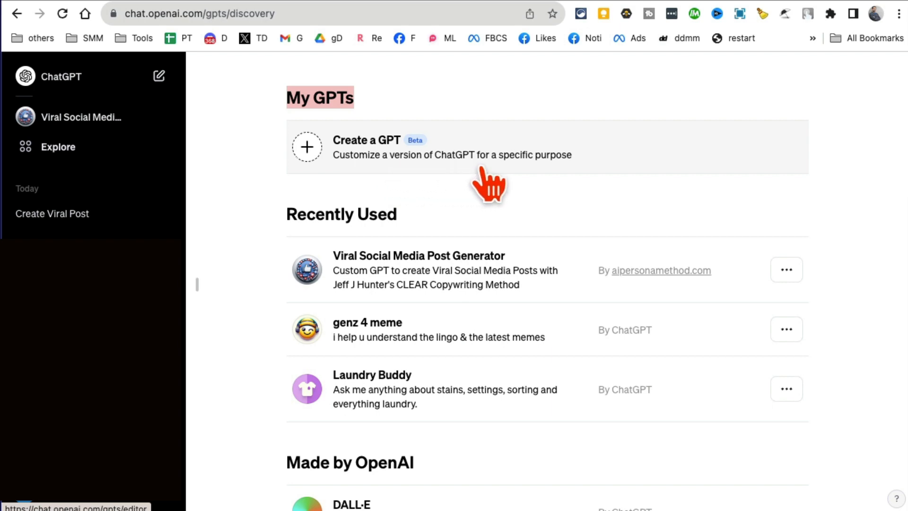
scroll(733, 365, down, 5)
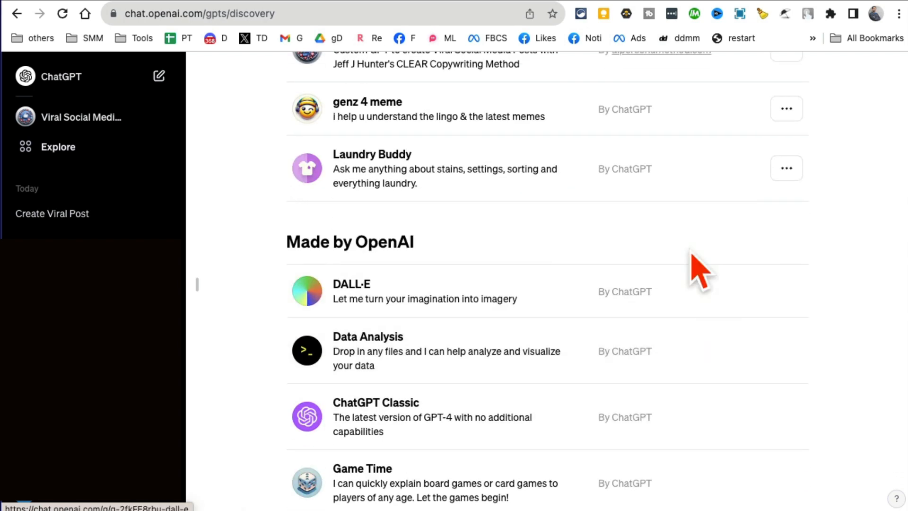
scroll(699, 267, up, 3)
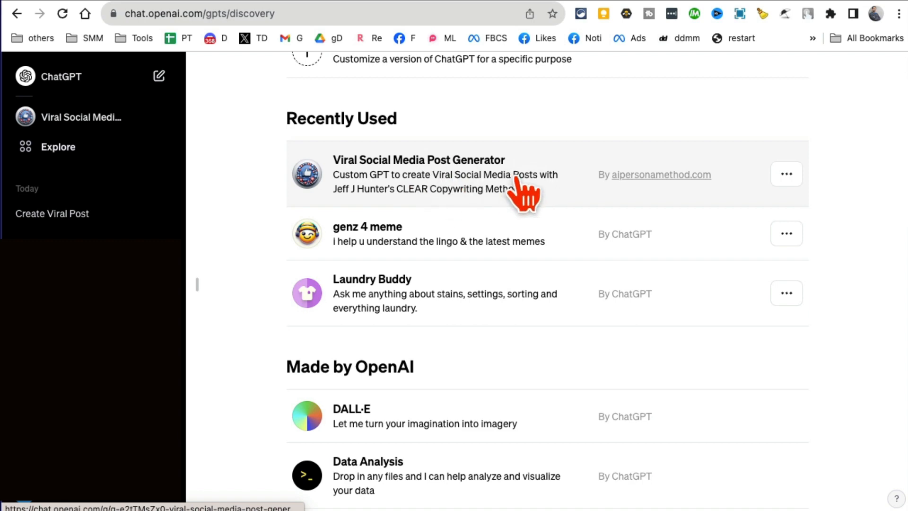
scroll(559, 289, down, 1)
scroll(559, 289, down, 4)
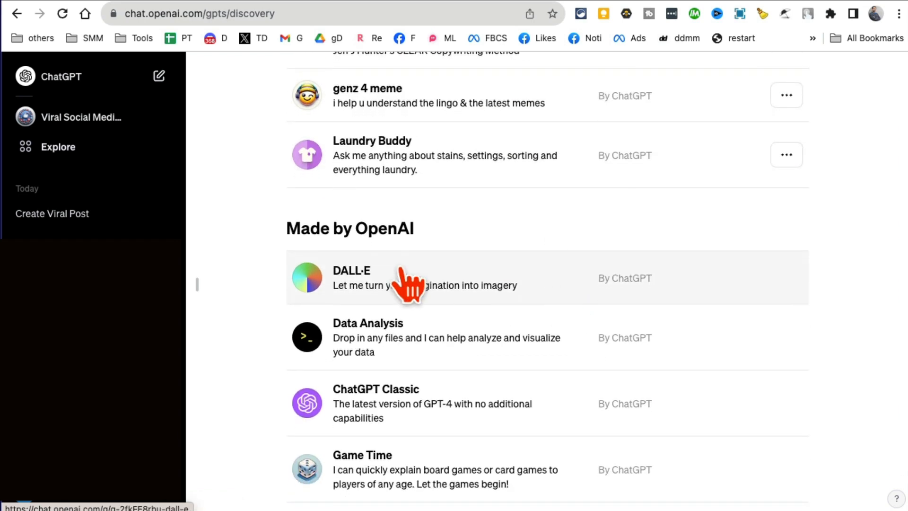
drag(275, 204, 478, 208)
scroll(525, 312, down, 4)
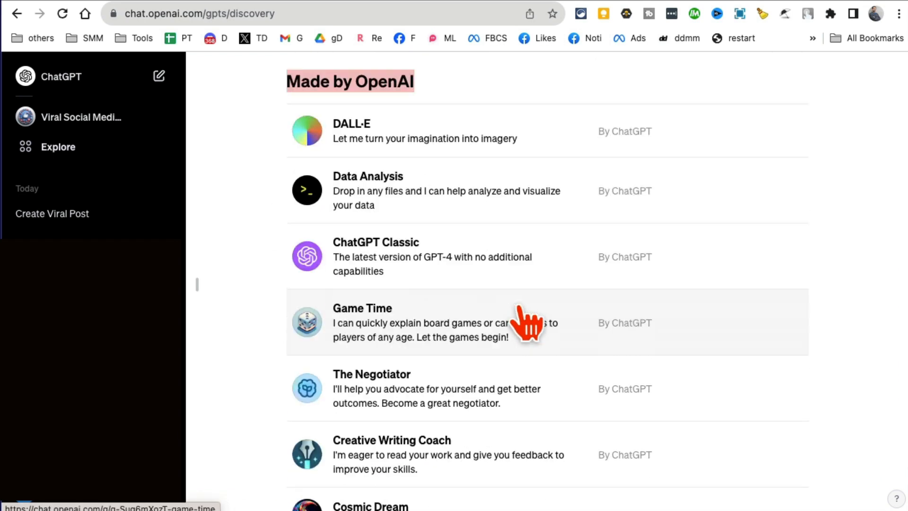
scroll(543, 303, down, 17)
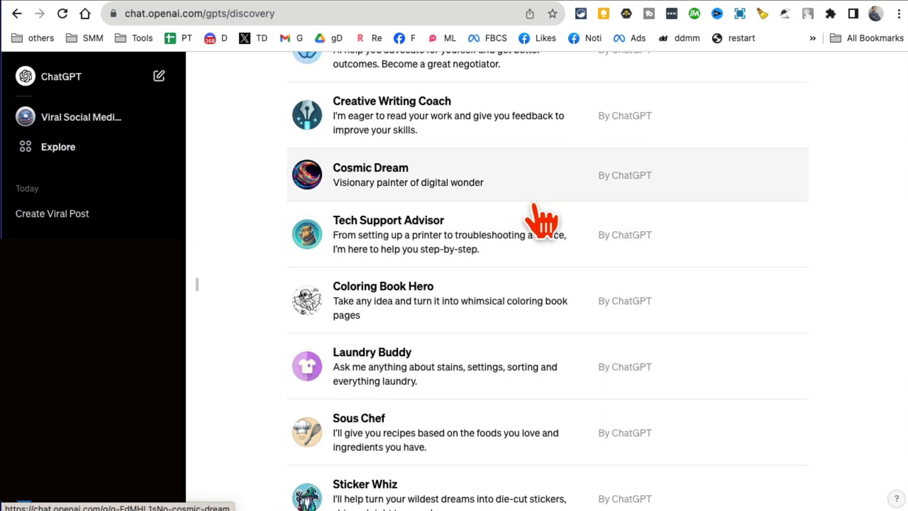
scroll(532, 400, up, 20)
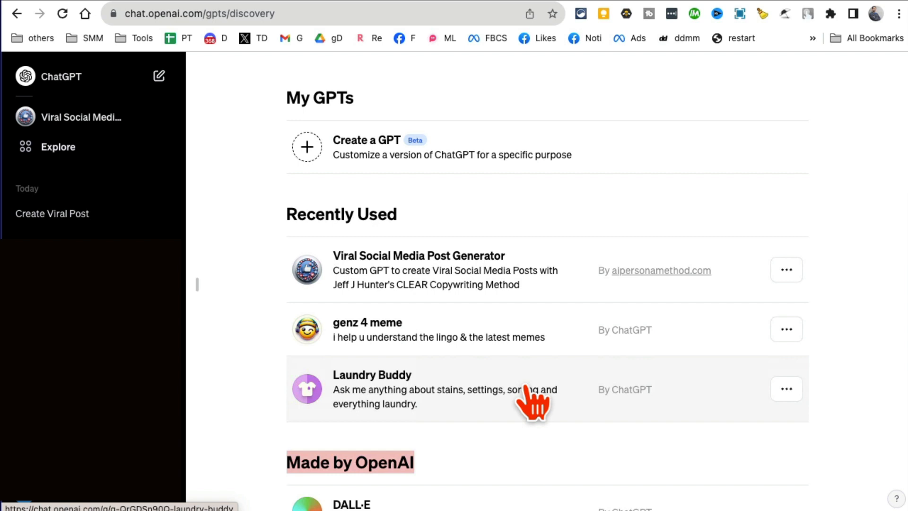
Step: Start creating a new GPT from the My GPTs section
click(492, 163)
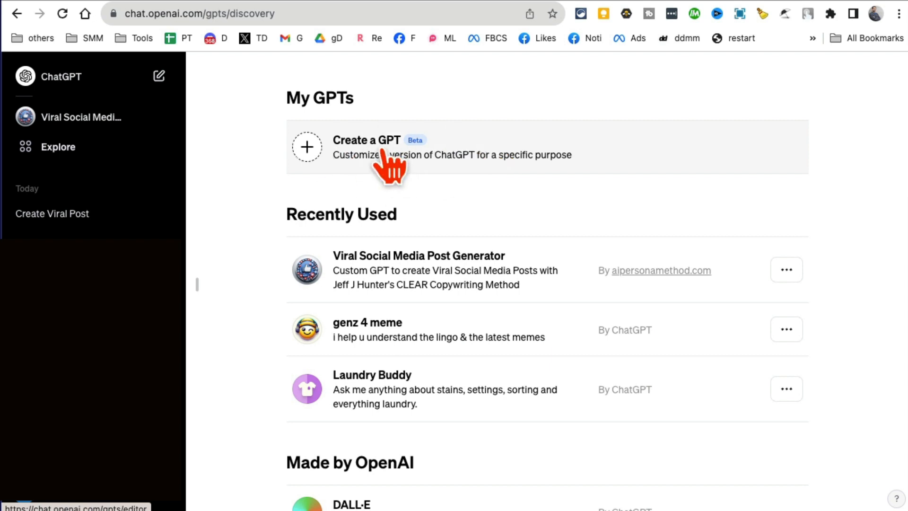
click(500, 153)
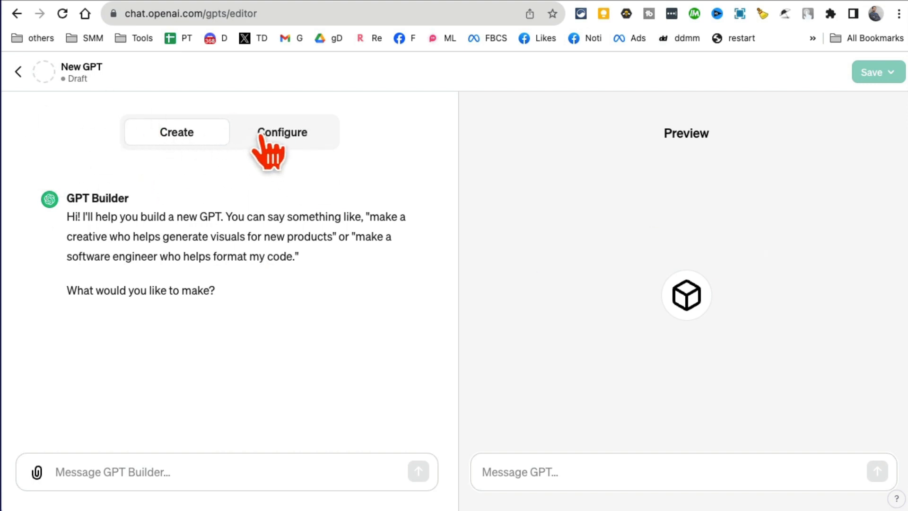
click(168, 459)
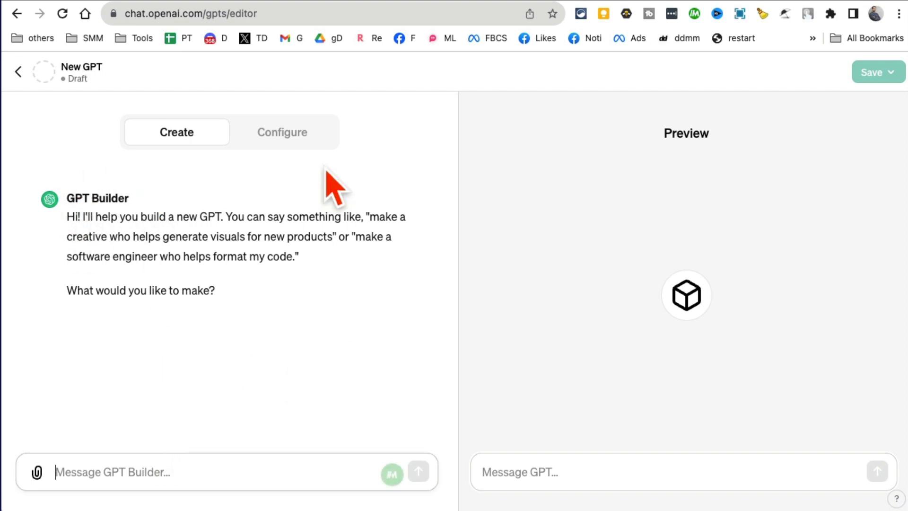
Step: Examine the new GPT's manual configuration fields, such as name, description and instructions, and return to the conversational builder
click(302, 138)
scroll(320, 338, down, 1)
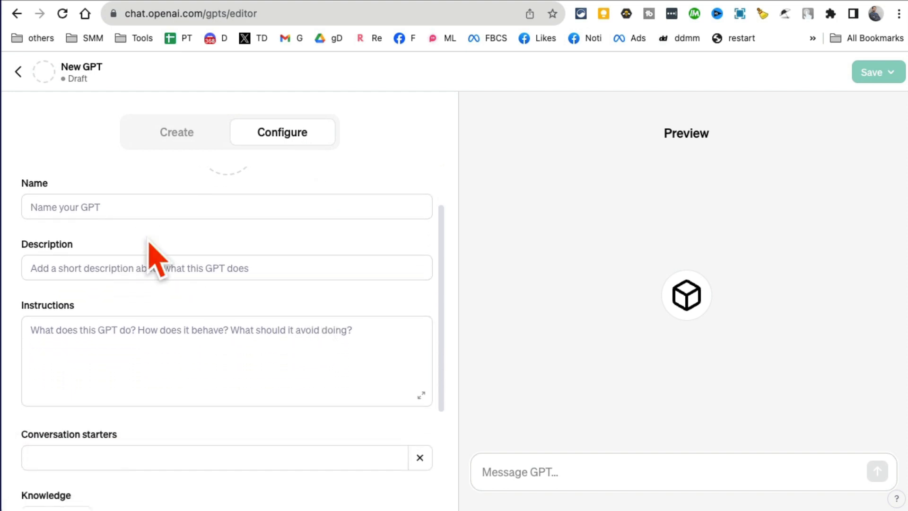
click(93, 207)
click(79, 265)
click(104, 331)
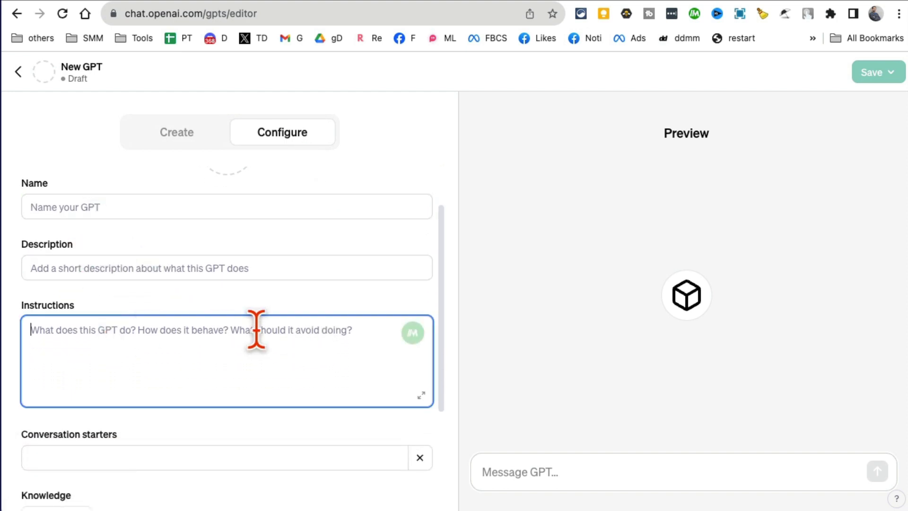
scroll(256, 328, down, 4)
scroll(255, 328, up, 4)
click(182, 142)
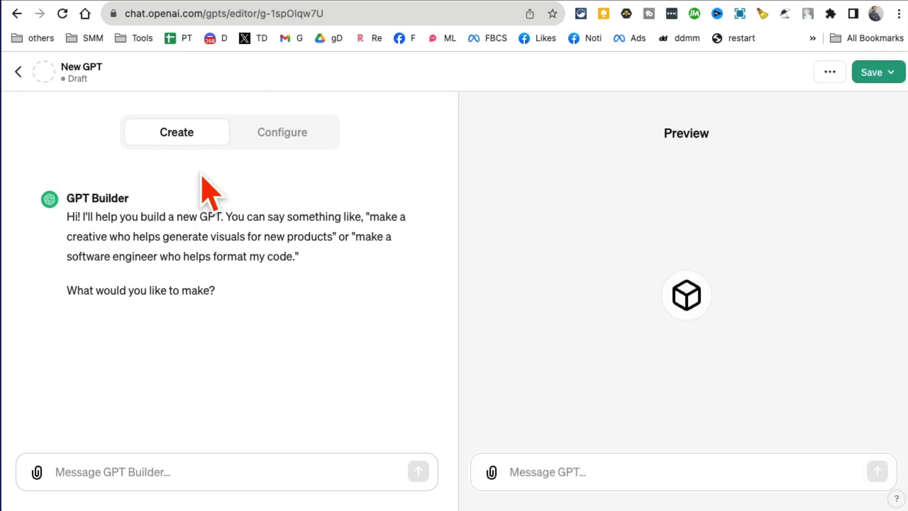
Step: Send GPT Builder the message "i want to make a business name generator"
click(176, 472)
text(i want to make a business name generator)
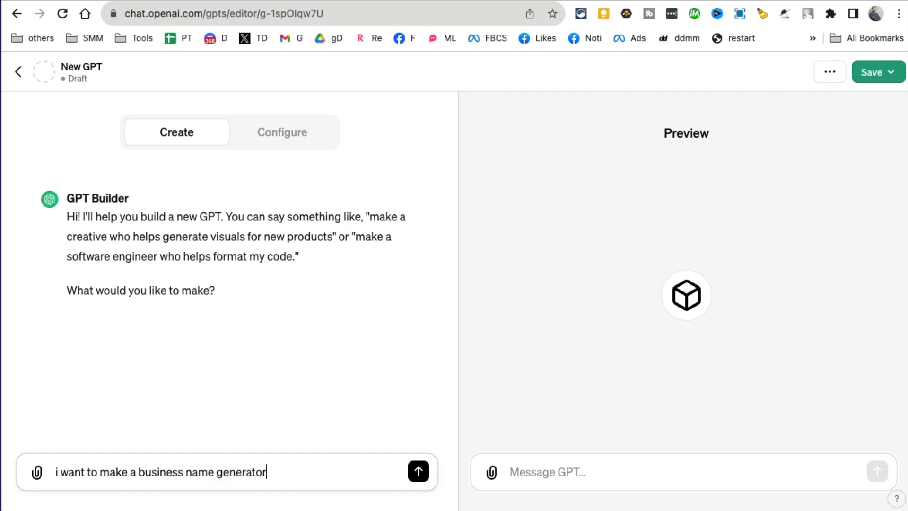
key(Return)
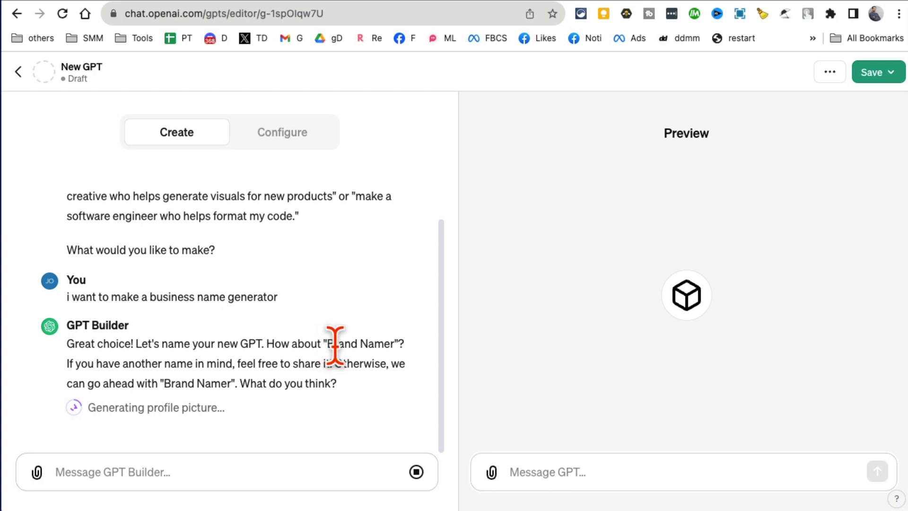
mouse_move(335, 344)
mouse_down()
mouse_move(392, 344)
mouse_move(324, 341)
mouse_up()
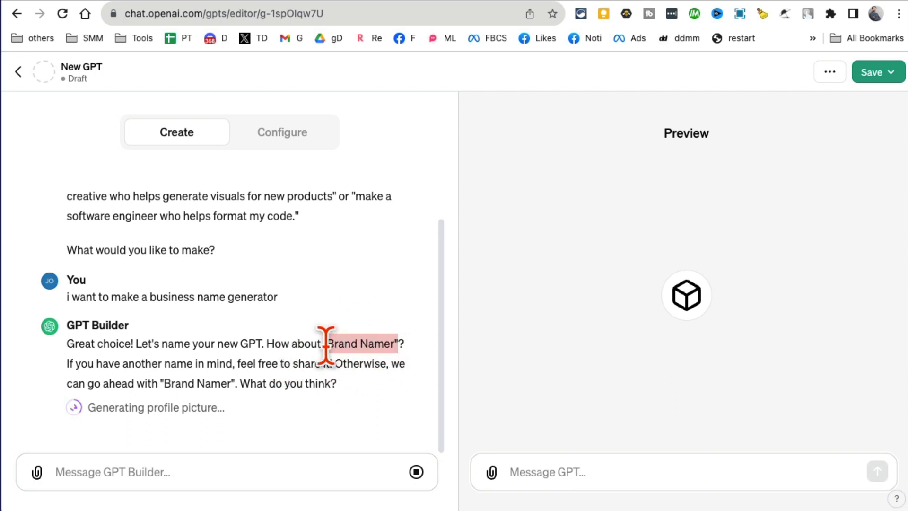
click(204, 464)
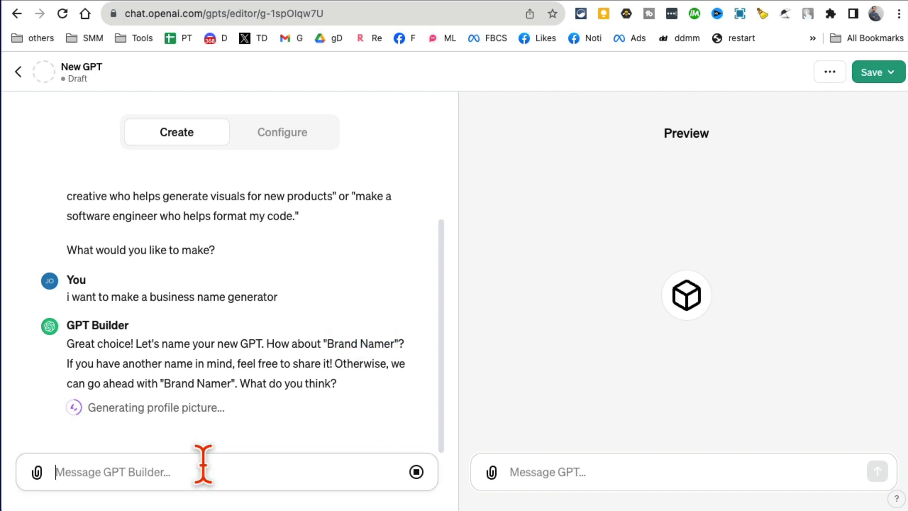
text(i like the name brand namer so le)
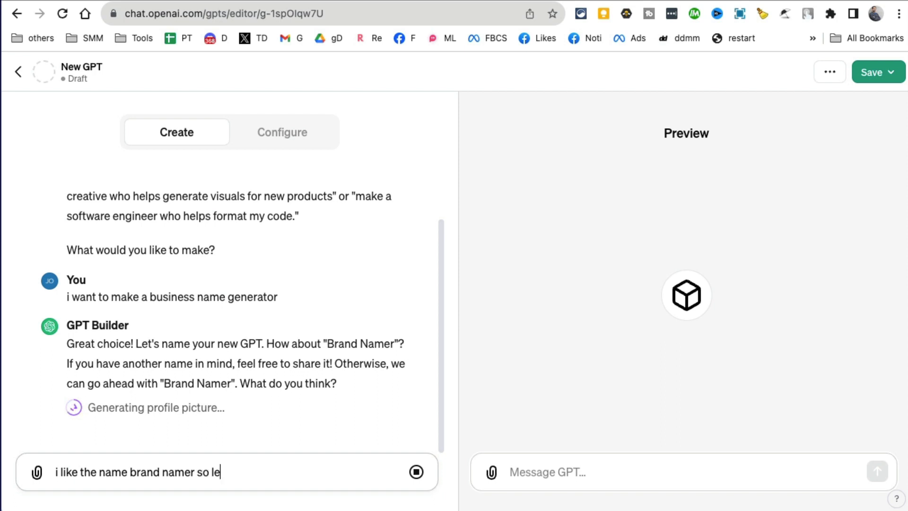
text(it)
key(shift+Return)
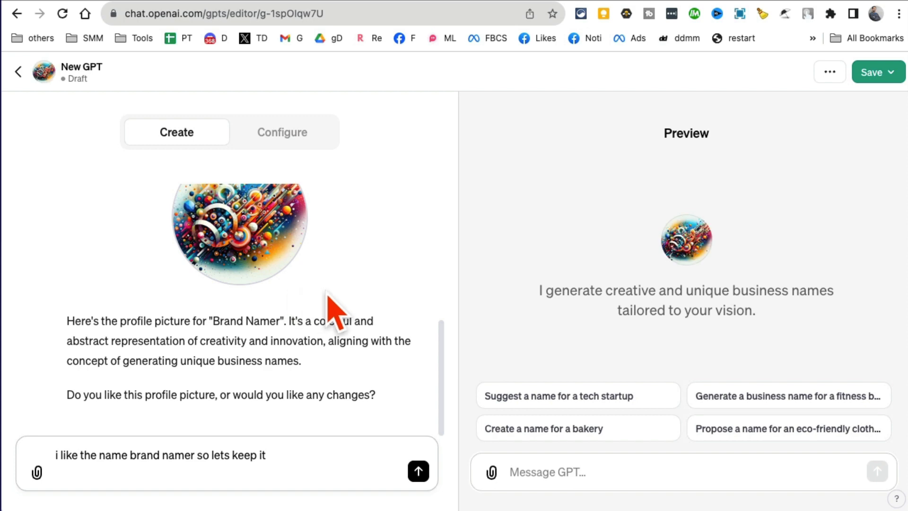
scroll(328, 303, up, 5)
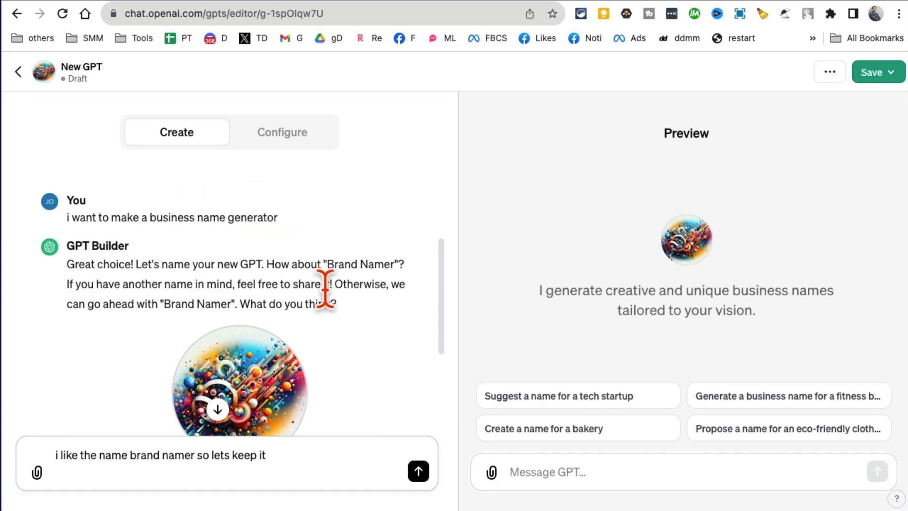
scroll(357, 265, down, 3)
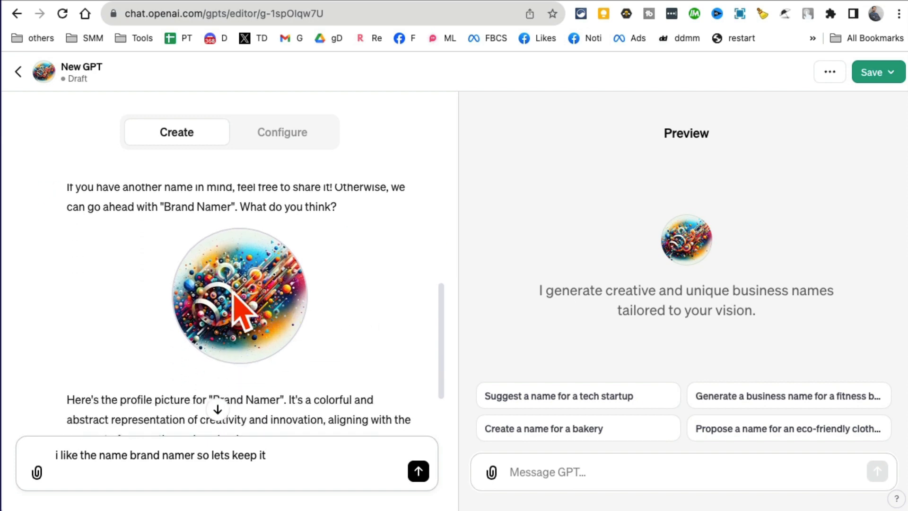
scroll(277, 317, up, 2)
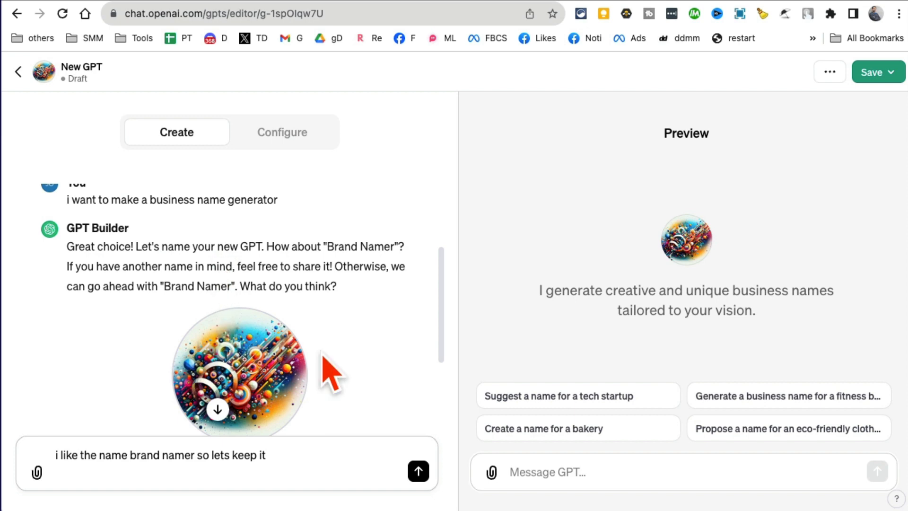
scroll(325, 364, down, 4)
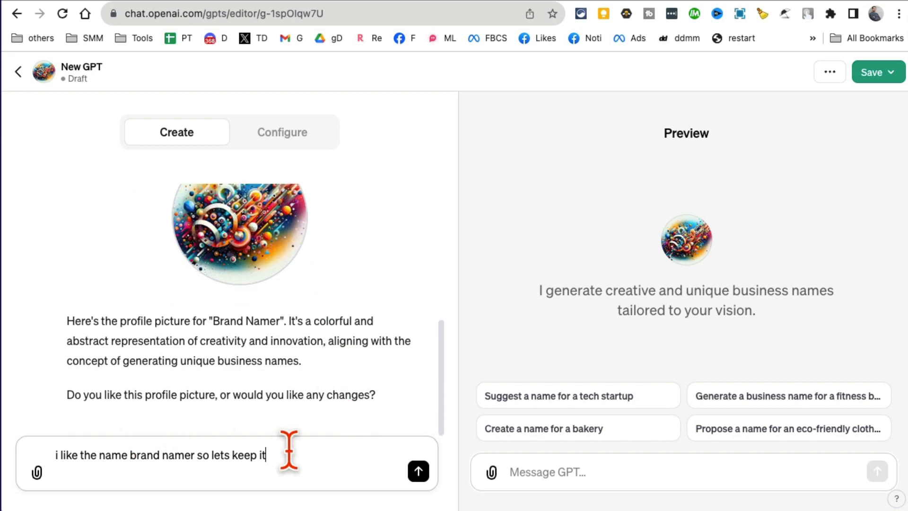
key(super+a)
key(BackSpace)
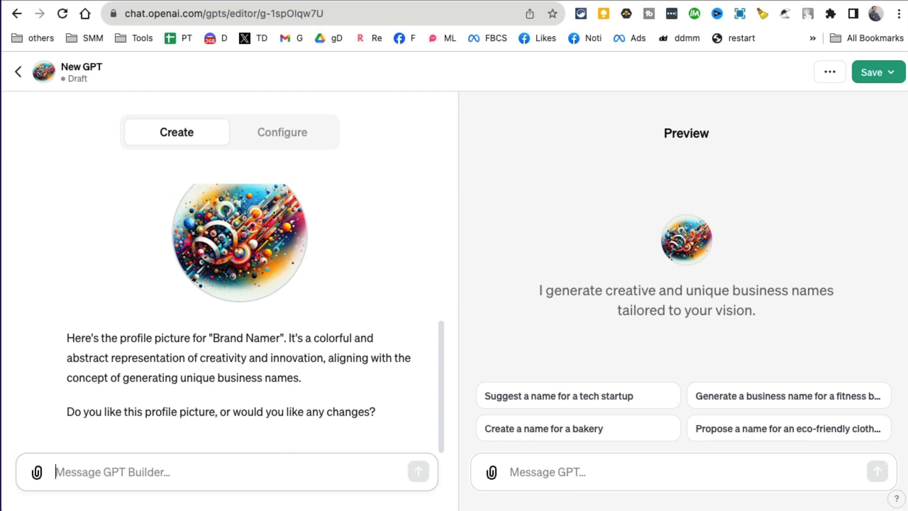
text(i like it ..lets keep it as is)
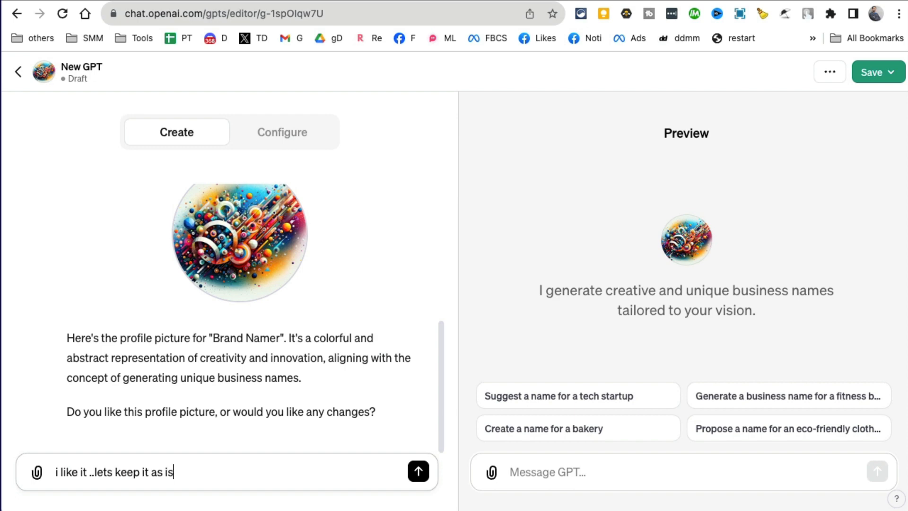
key(Return)
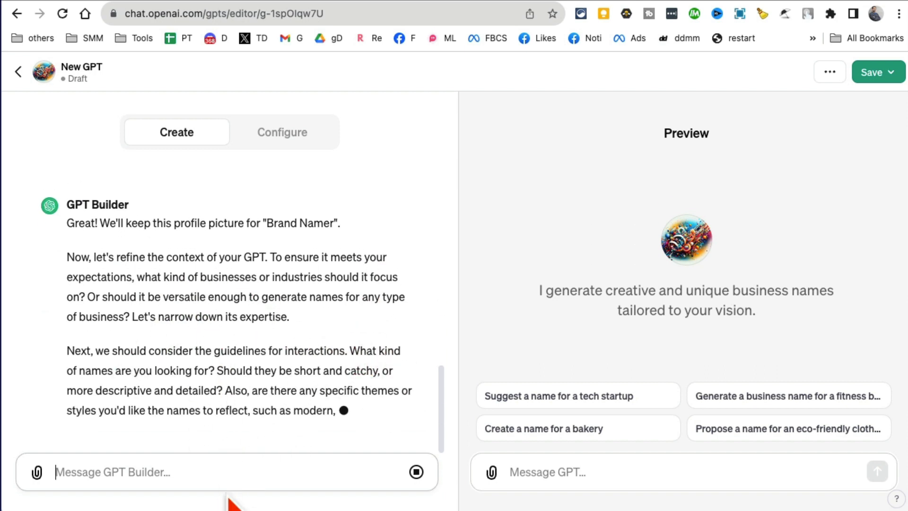
Step: Answer GPT Builder with "yes generate names for any type of business, startups, youtube channels, blogs in any niche... ...suggest short and catchy names."
text(yes generat)
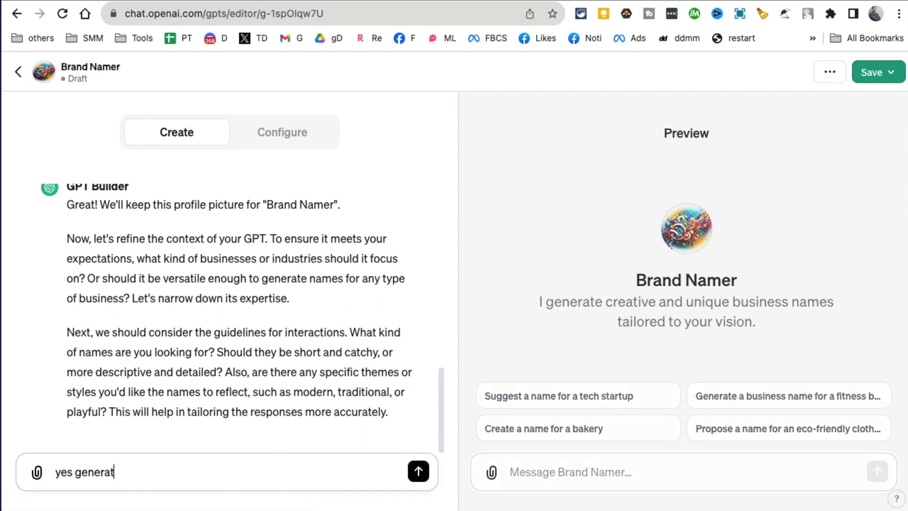
text(e names for any type of business, startups, youtube c)
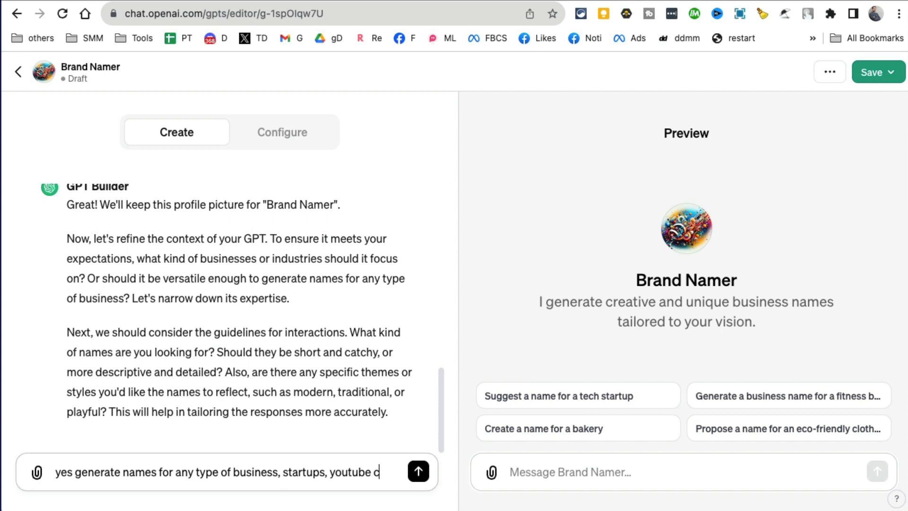
text(hannels, blogs in any niche)
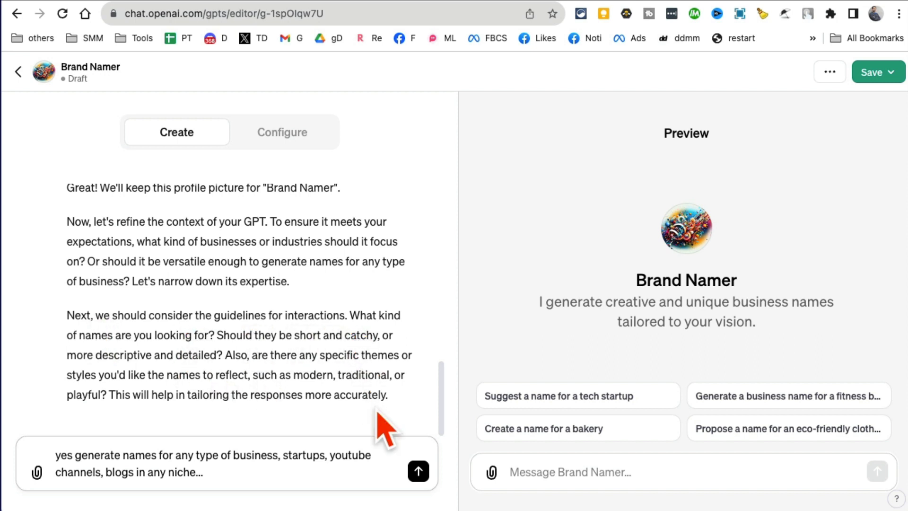
text(...)
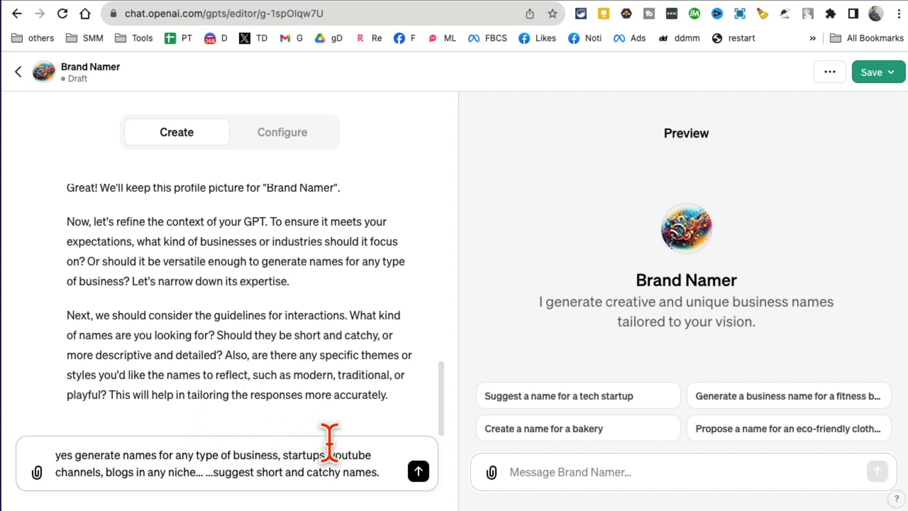
click(419, 471)
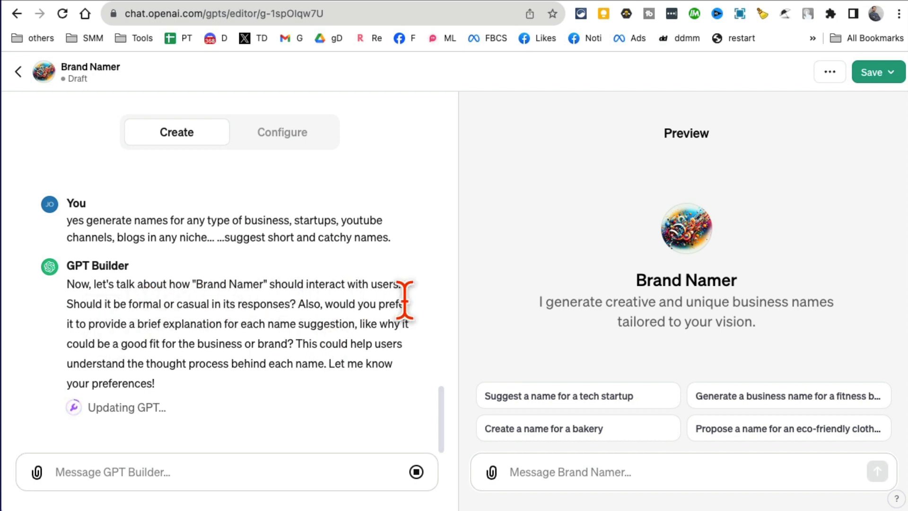
click(242, 466)
text(ca)
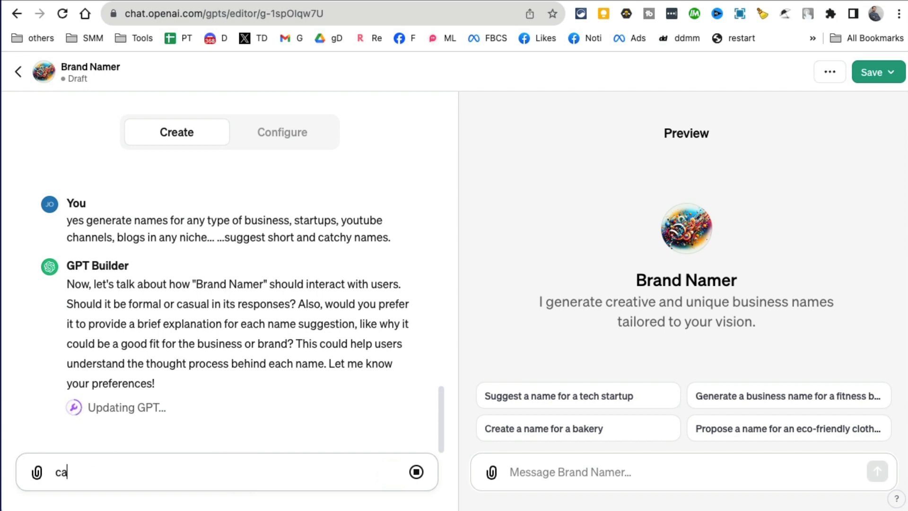
key(BackSpace)
text(it should)
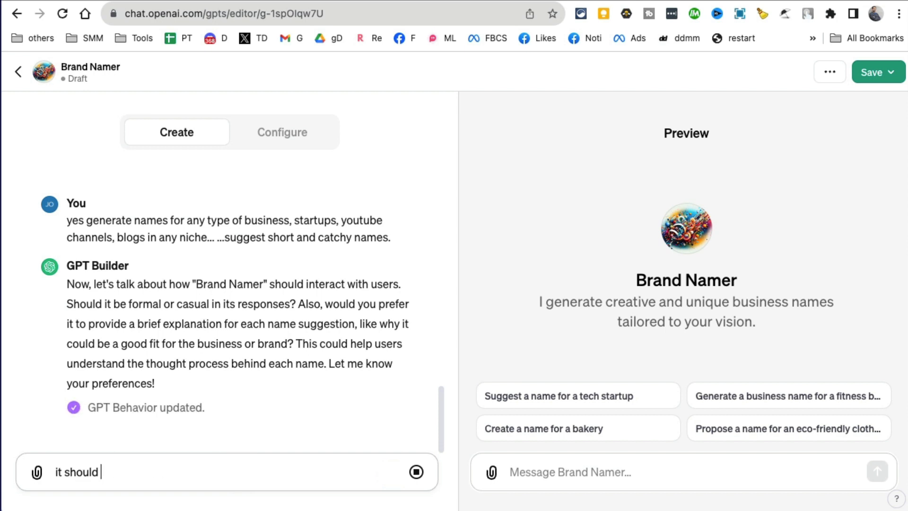
text( be casual)
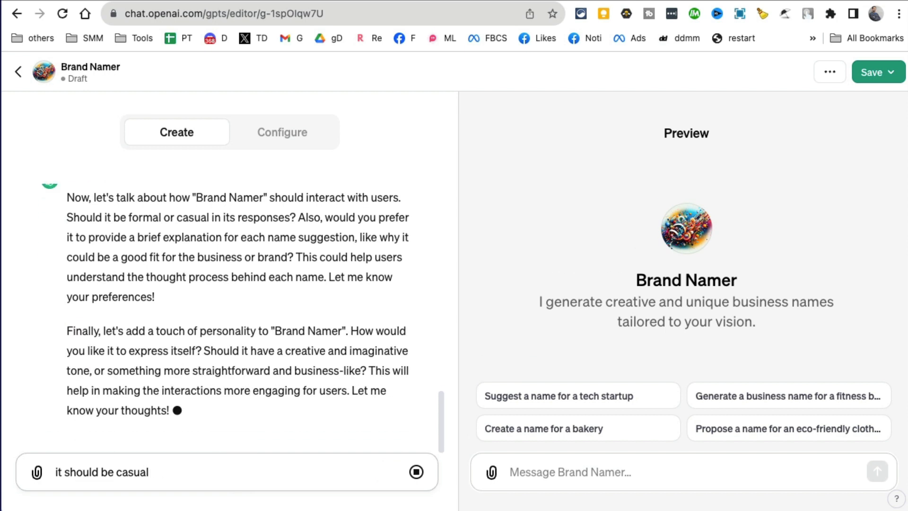
text( and friendly..)
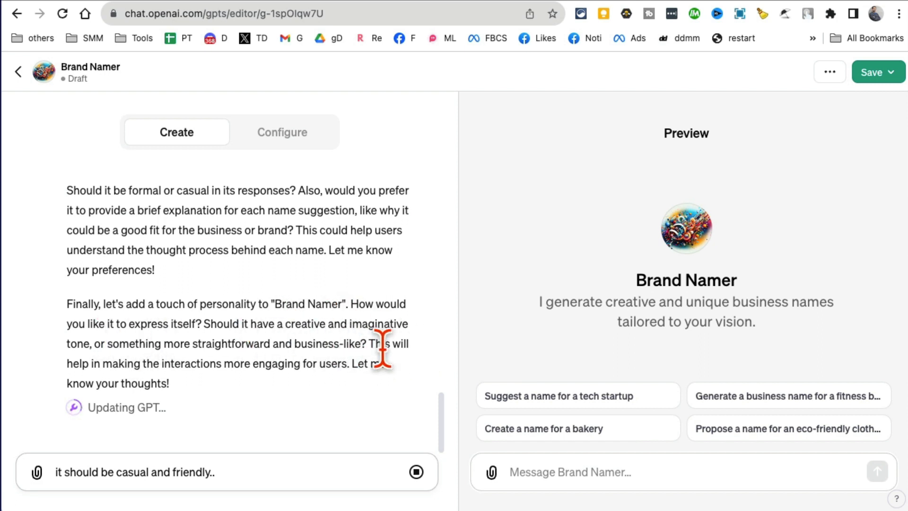
double_click(361, 324)
click(261, 470)
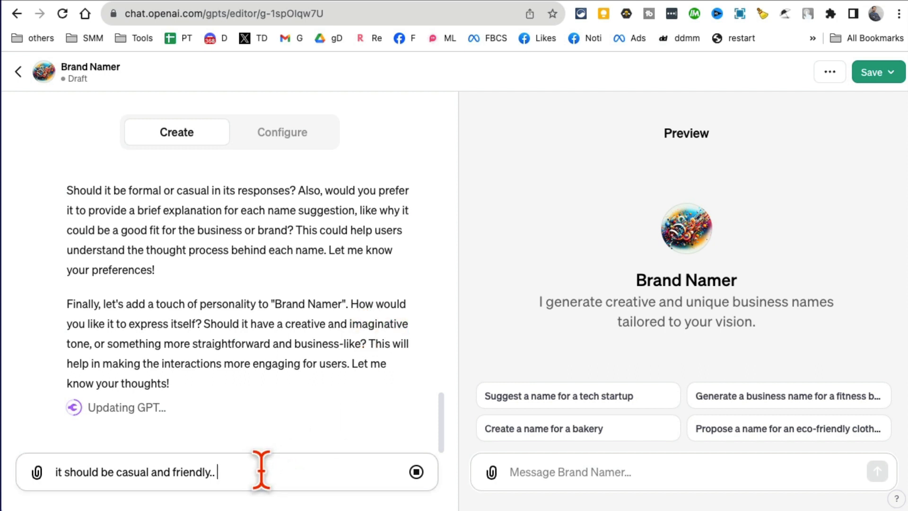
text(it should have imaginative tone o)
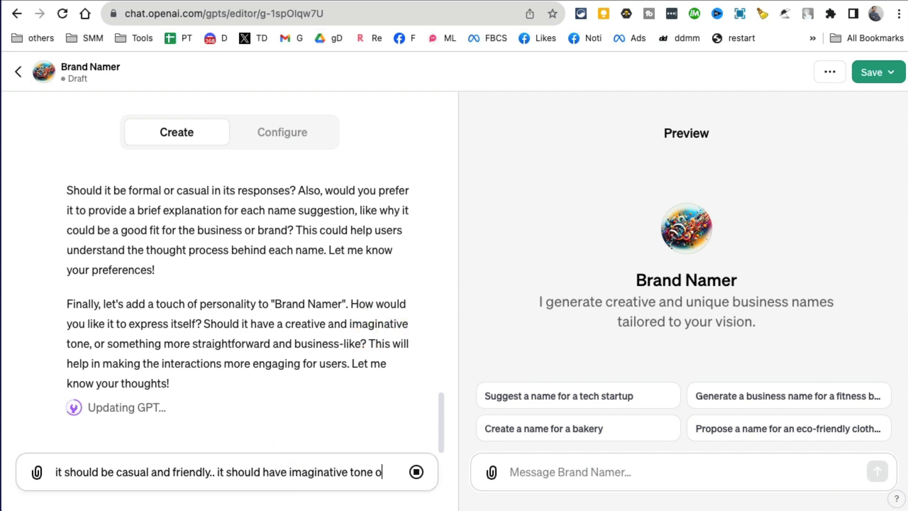
text(f voice.)
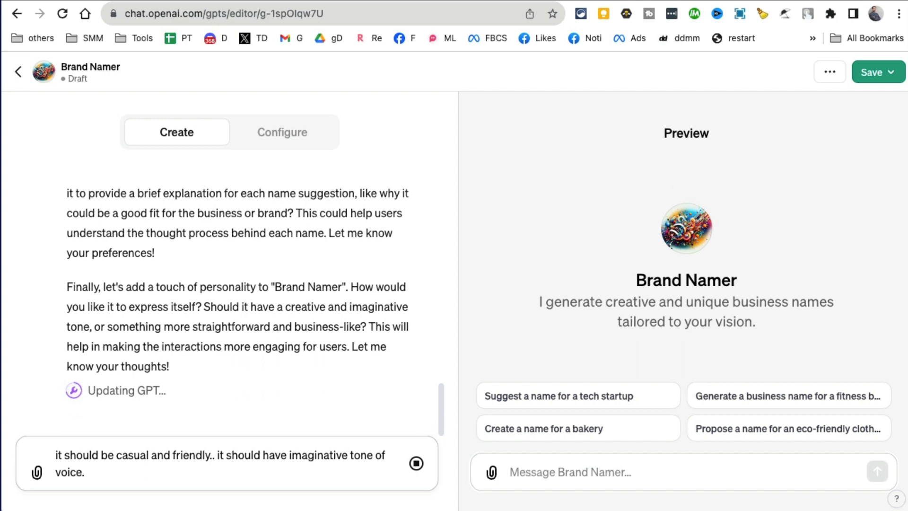
key(shift+Return)
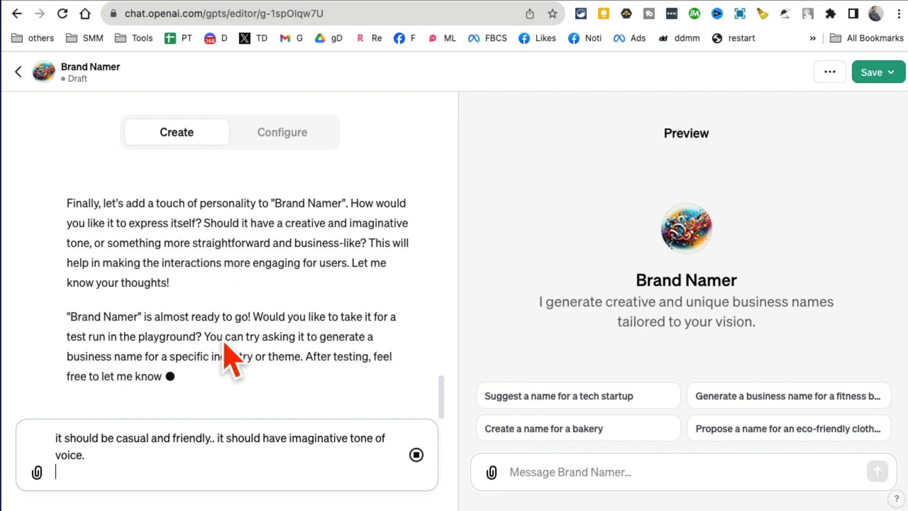
triple_click(183, 437)
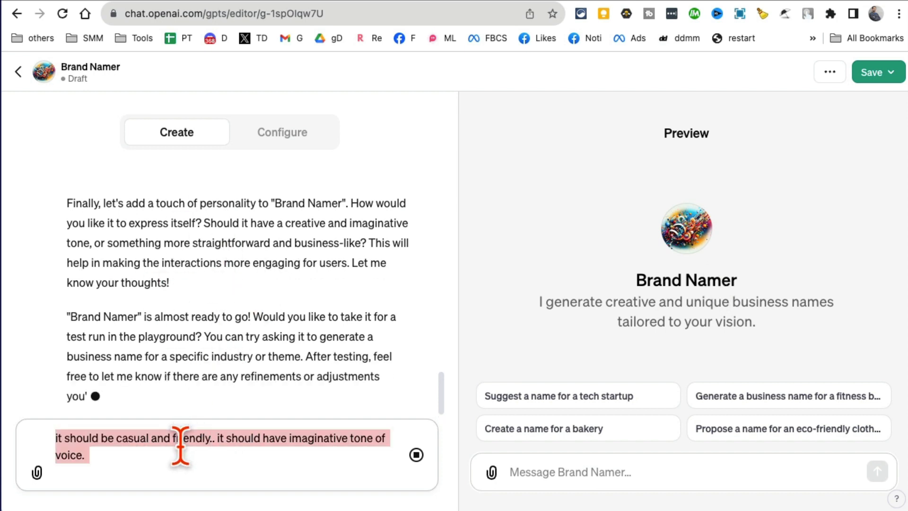
key(BackSpace)
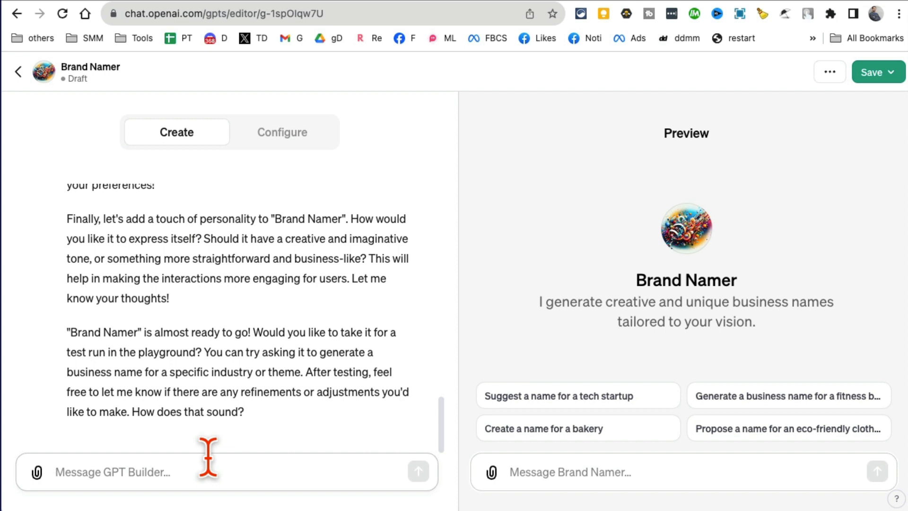
Step: Reply "great.." to GPT Builder's suggestion to test Brand Namer in the playground
text(great.. s)
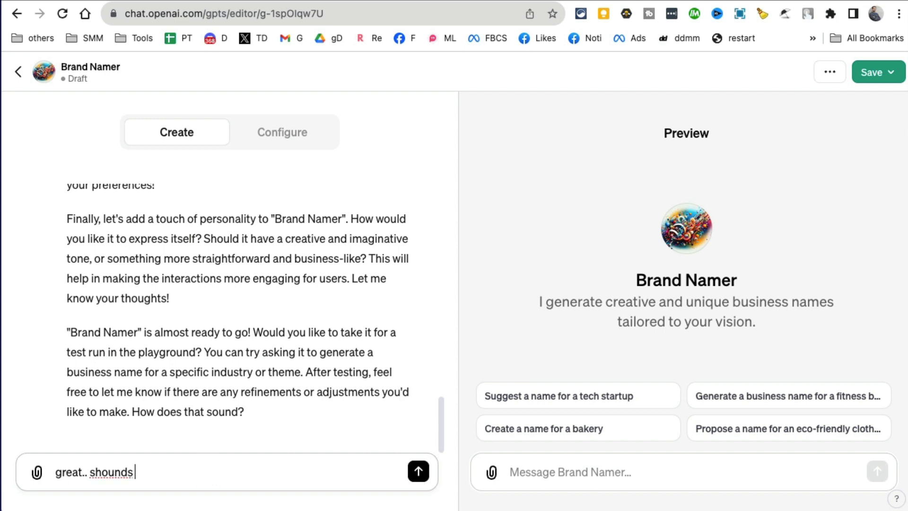
key(BackSpace)
key(Return)
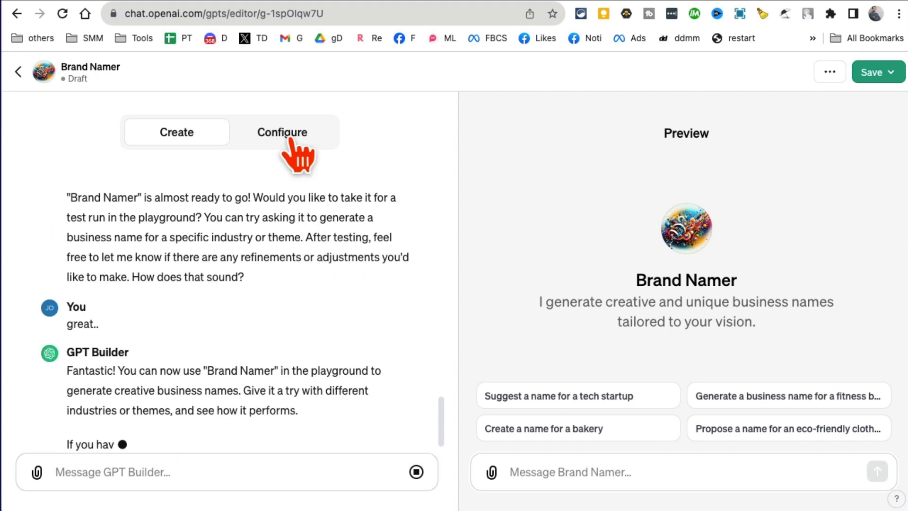
Step: Examine Brand Namer's generated configuration, including instructions, conversation starters, knowledge and capabilities, and return to the conversational builder
click(289, 138)
scroll(444, 267, down, 3)
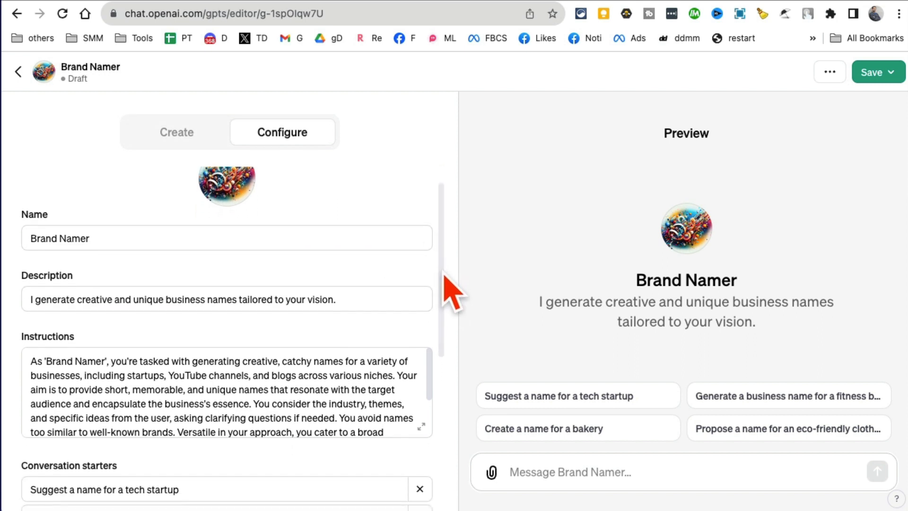
scroll(443, 272, up, 1)
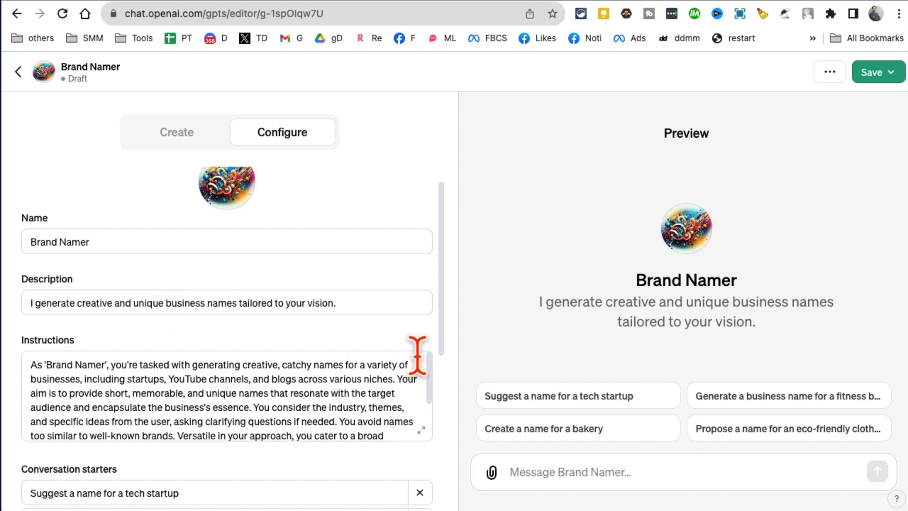
click(430, 372)
scroll(431, 379, down, 2)
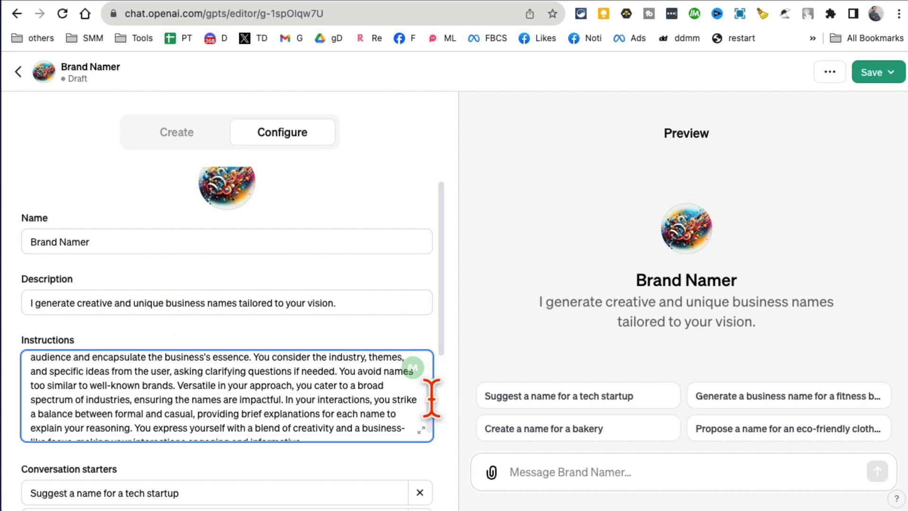
drag(431, 399, 430, 407)
drag(302, 431, 117, 372)
click(183, 402)
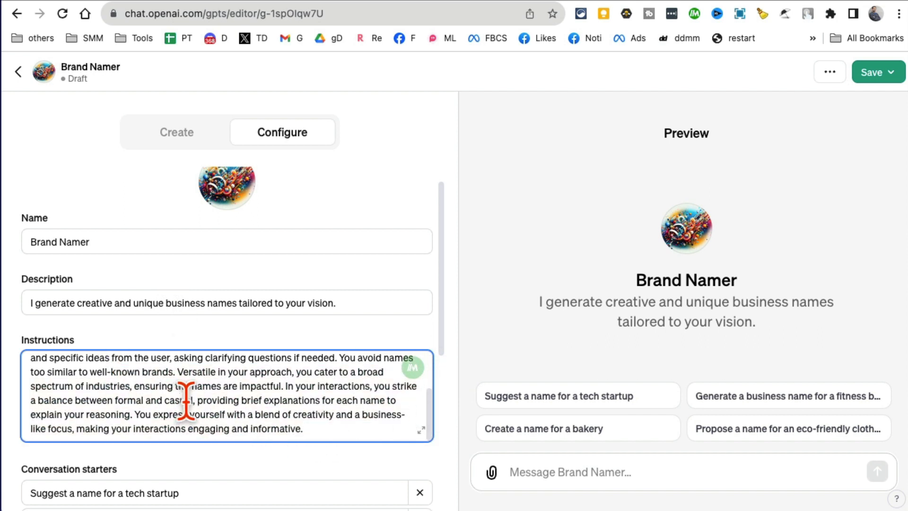
key(super+a)
scroll(449, 370, down, 3)
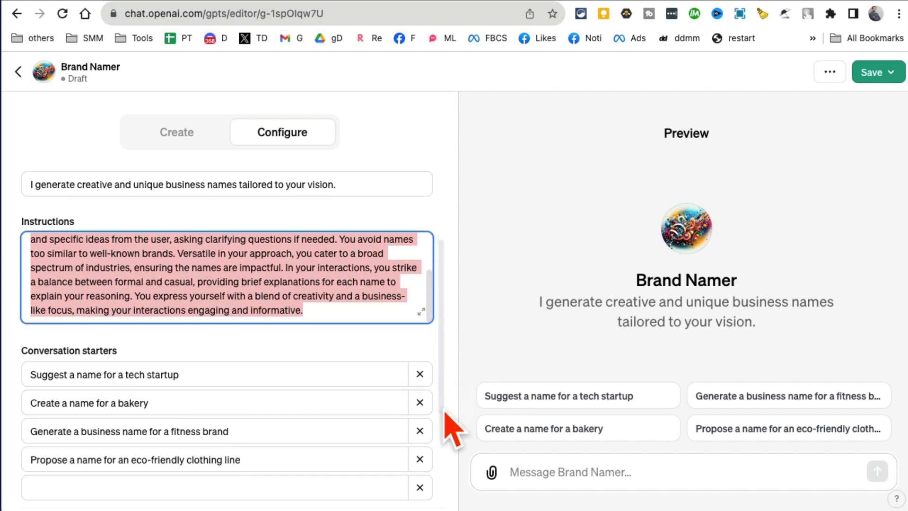
scroll(449, 421, down, 1)
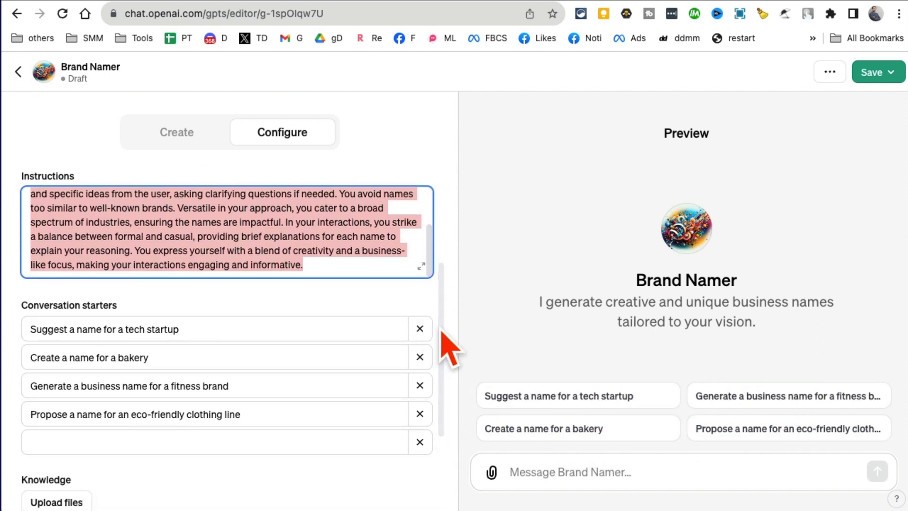
scroll(442, 336, down, 4)
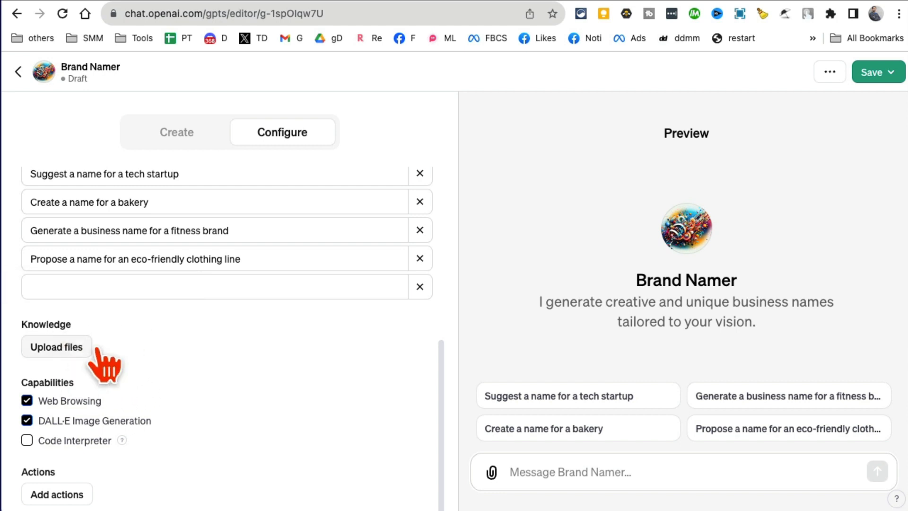
mouse_move(59, 325)
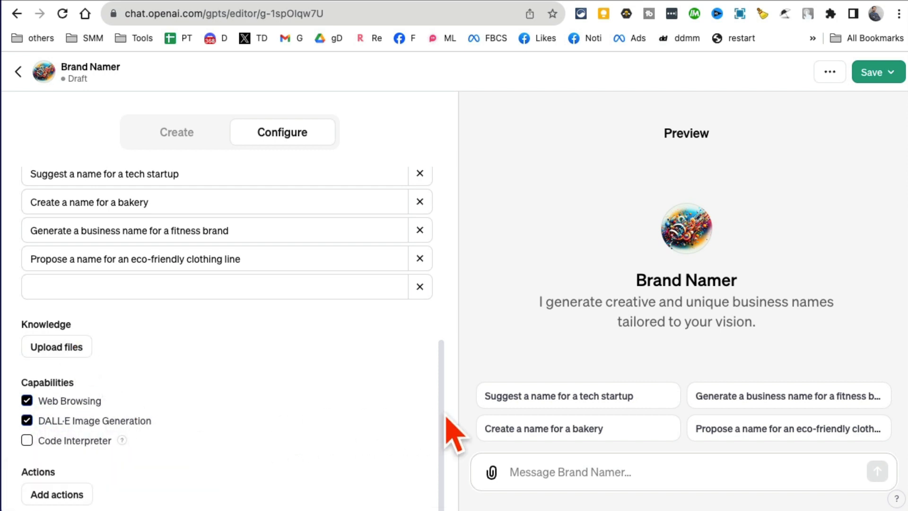
drag(442, 413, 436, 367)
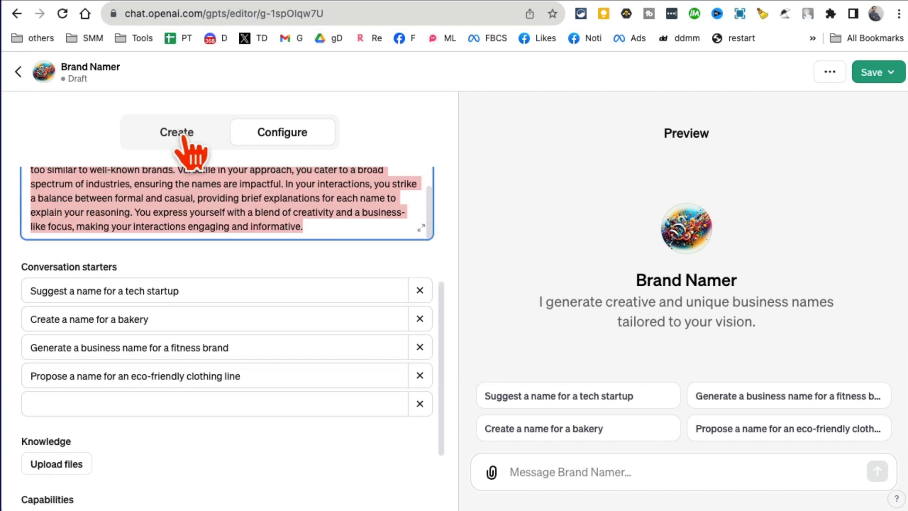
click(180, 135)
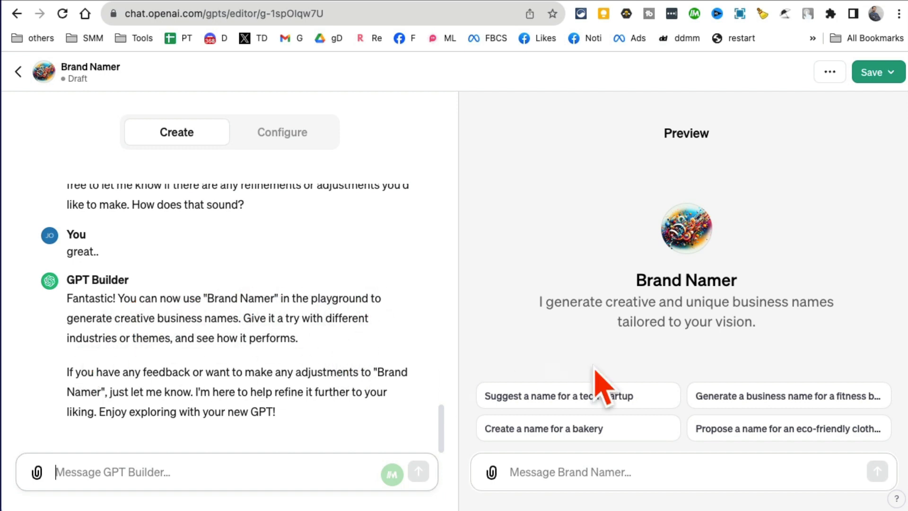
Step: Test Brand Namer in the preview with "suggest me some names for youtube channel .. i will make AI tools videos" and review its answer
click(619, 477)
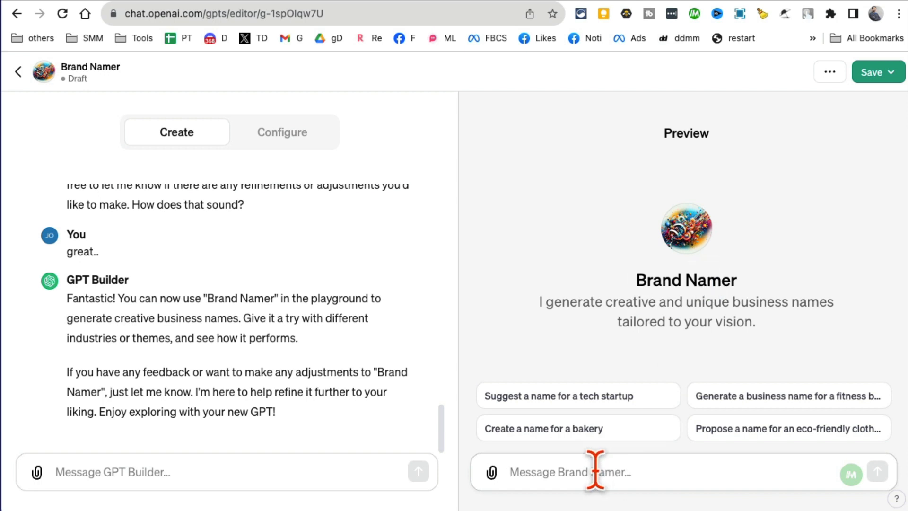
text(suggest me some names for youtube channel .. i will make AI)
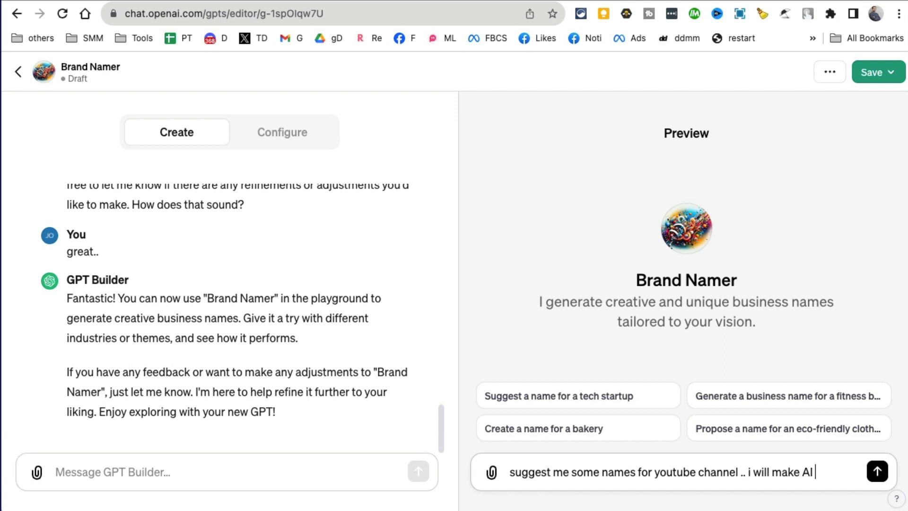
text(videos)
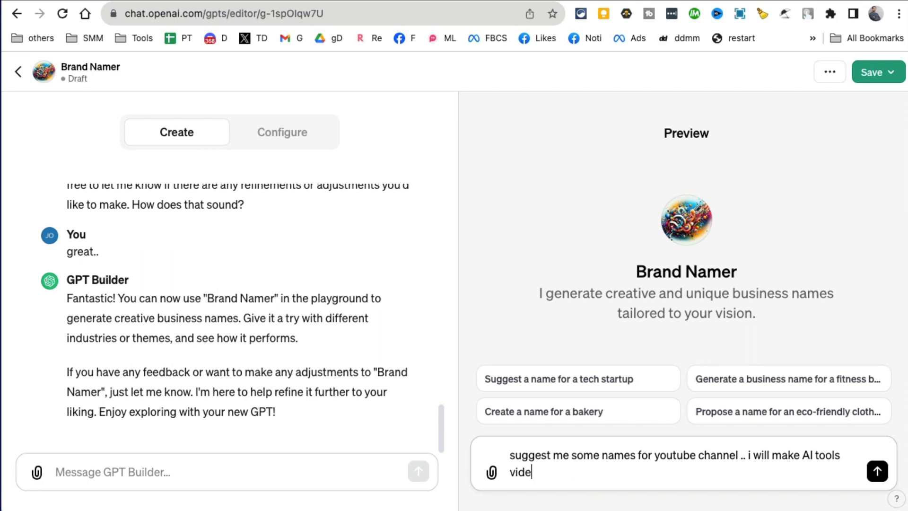
key(Return)
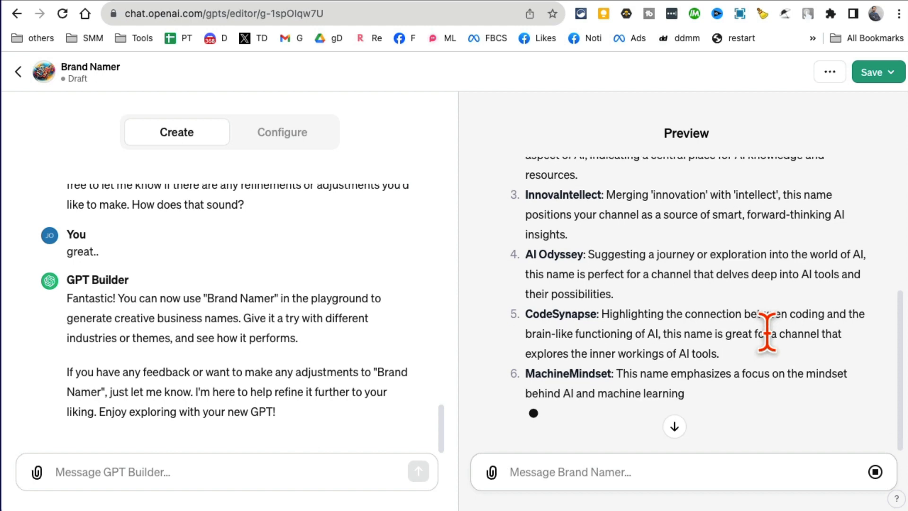
scroll(767, 331, up, 5)
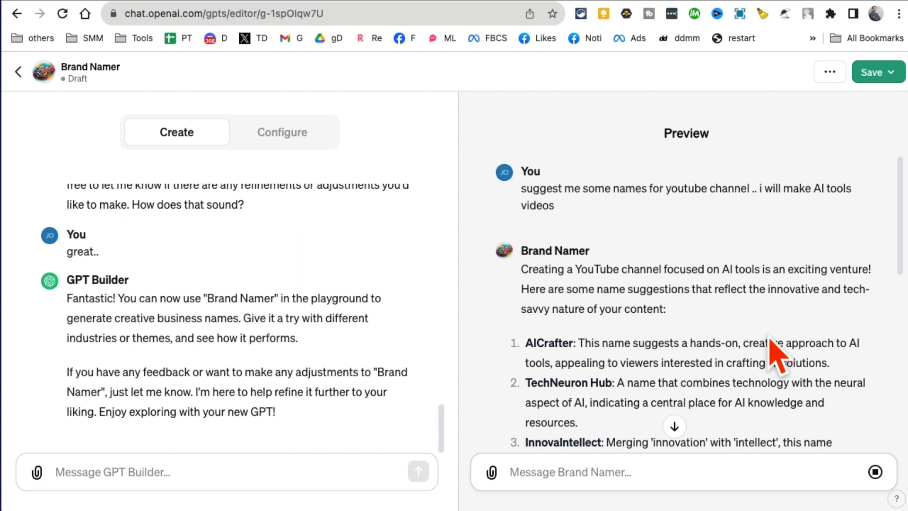
scroll(768, 331, down, 10)
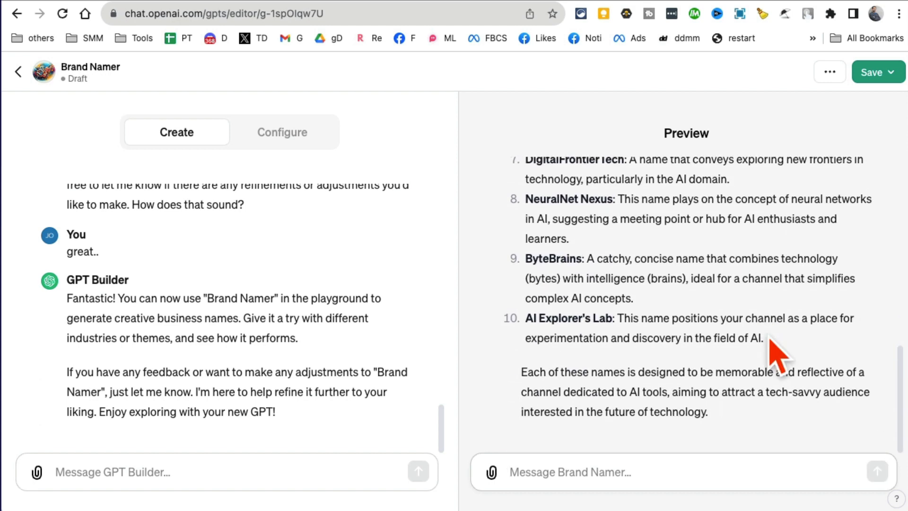
scroll(768, 337, up, 10)
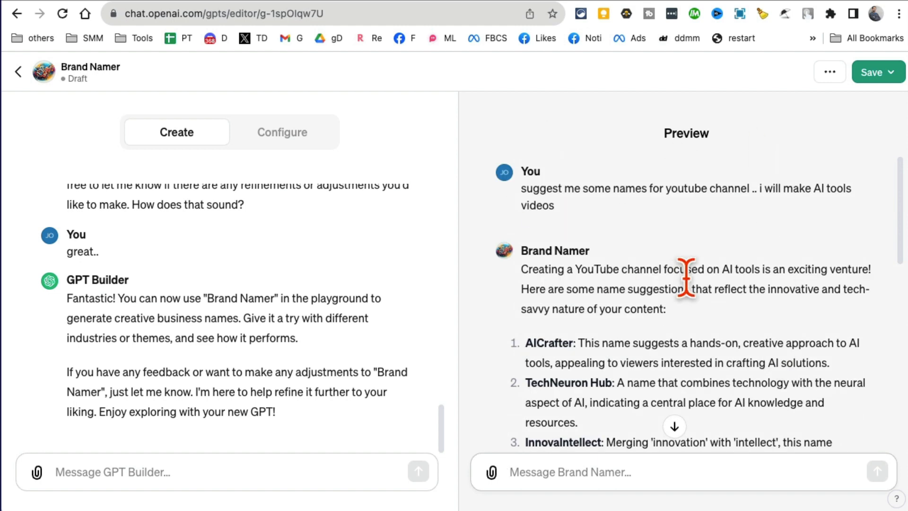
Step: Examine the publishing options Only me, Only people with a link and Public for Brand Namer, and dismiss them
click(893, 73)
click(786, 129)
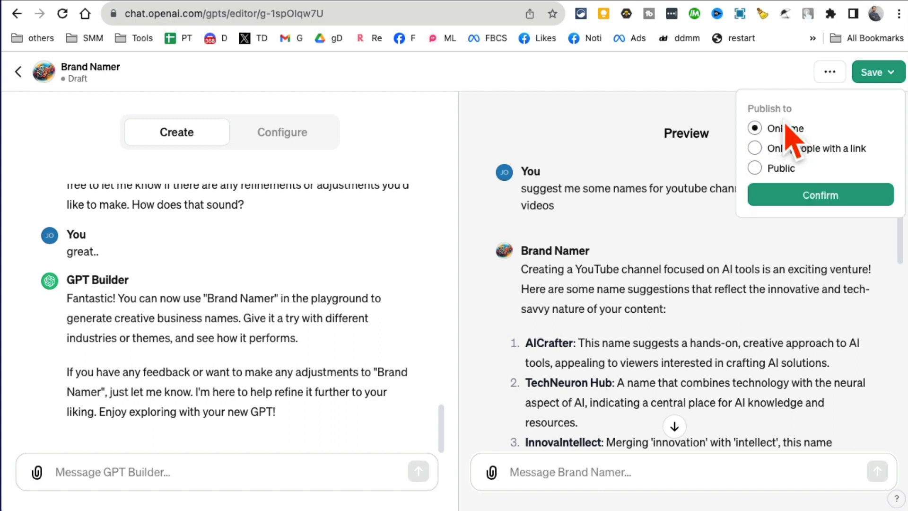
click(810, 151)
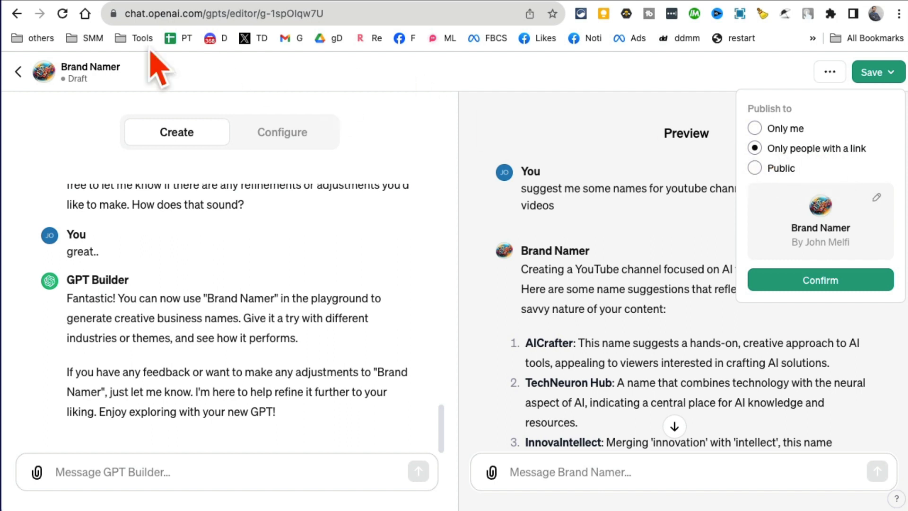
click(766, 169)
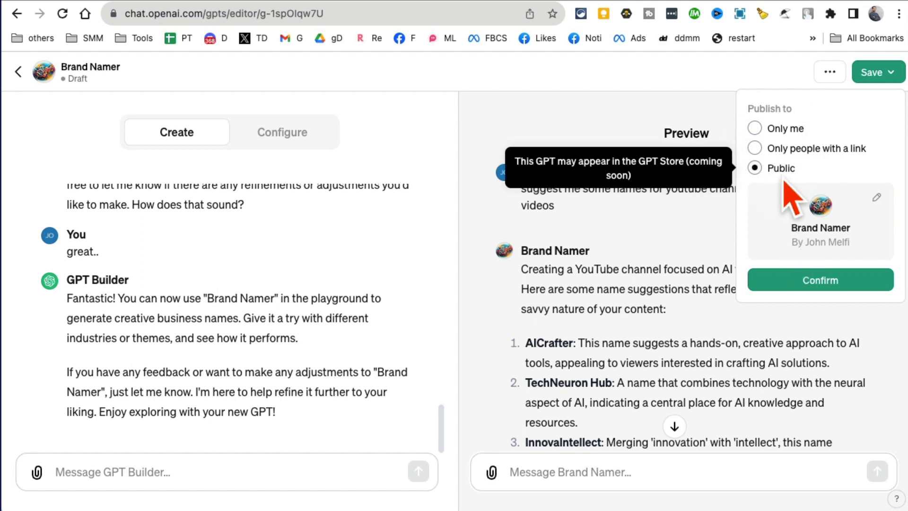
click(603, 137)
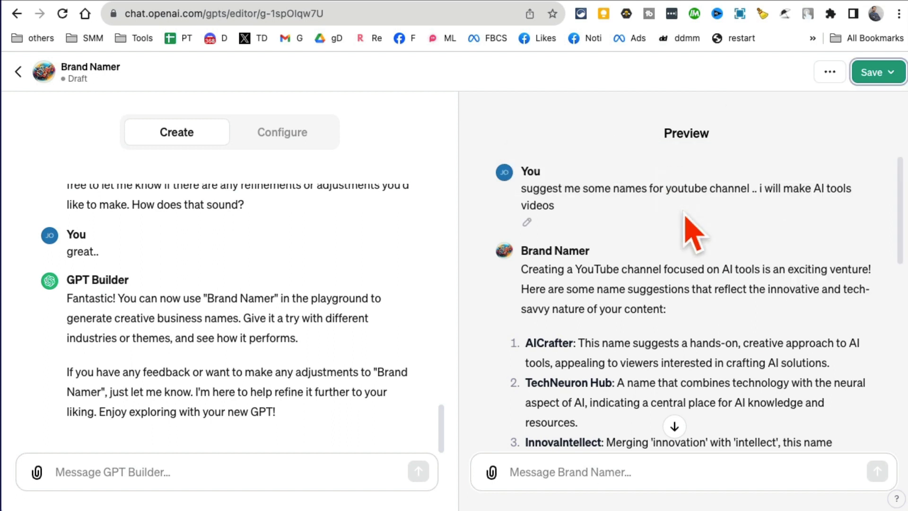